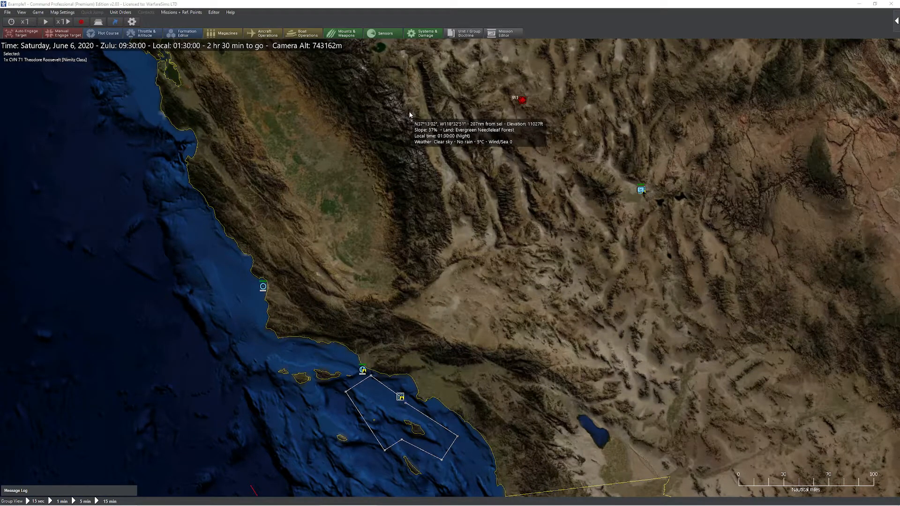
Open the Reference Points Manager and move its window clear of the Southern California coast
{"action": "left_click", "coordinate": [181, 12]}
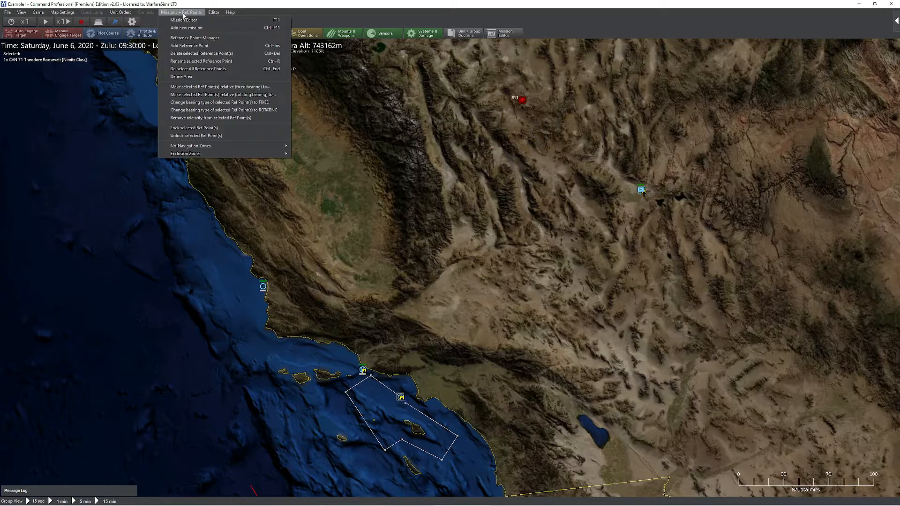
{"action": "left_click", "coordinate": [184, 38]}
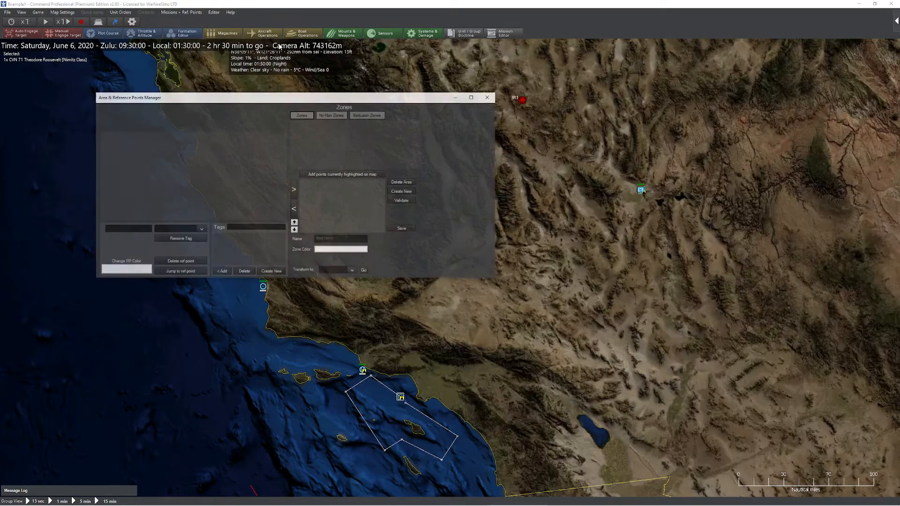
{"action": "left_click_drag", "start_coordinate": [304, 97], "coordinate": [449, 155]}
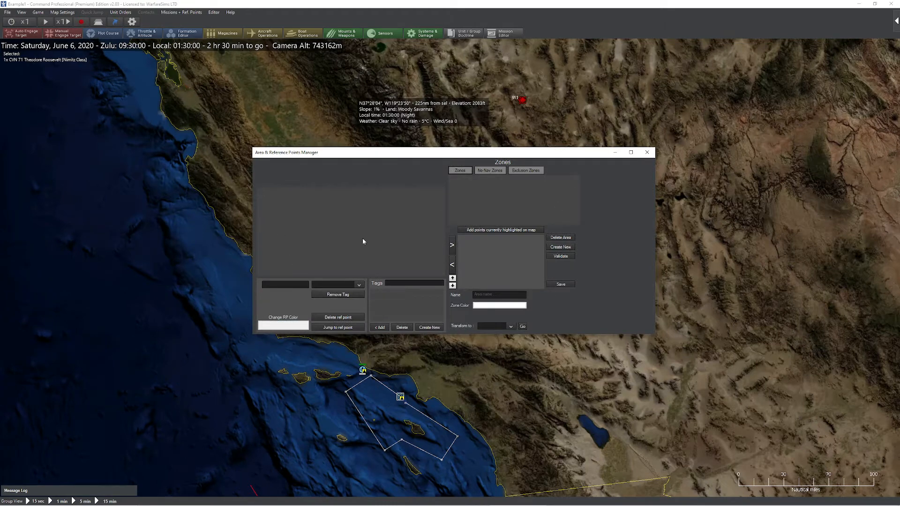
{"action": "left_click_drag", "start_coordinate": [348, 154], "coordinate": [568, 213]}
Select the carrier group off the Southern California coast and add four reference points as corners around it
{"action": "left_click_drag", "start_coordinate": [432, 192], "coordinate": [369, 150]}
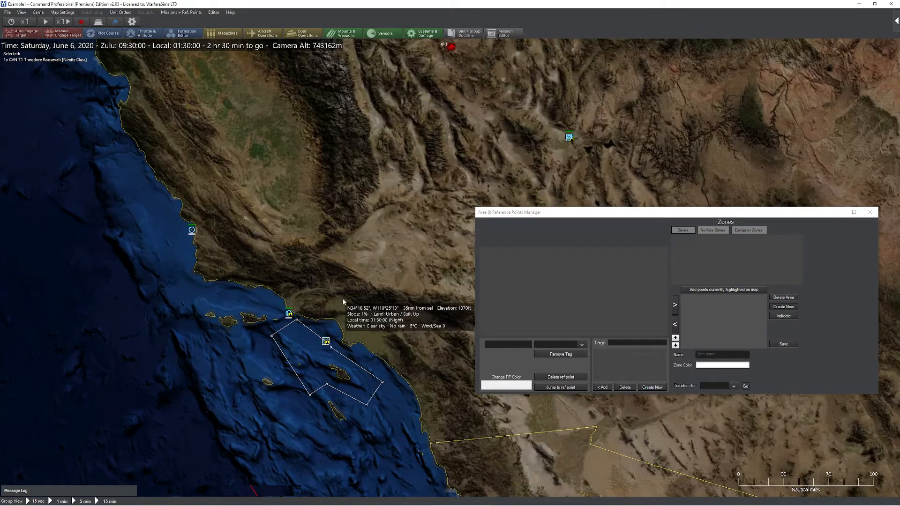
{"action": "scroll", "coordinate": [344, 296], "scroll_direction": "up", "scroll_amount": 3}
{"action": "scroll", "coordinate": [263, 279], "scroll_direction": "up", "scroll_amount": 2}
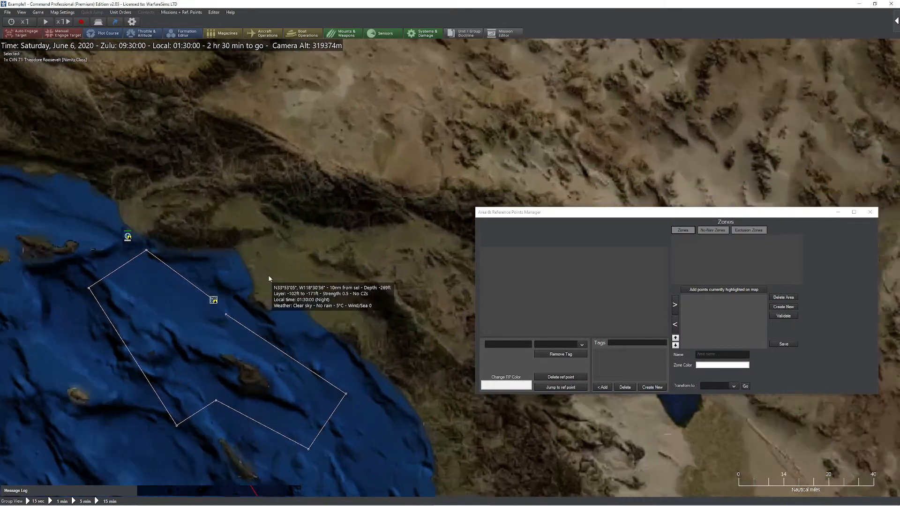
{"action": "left_click", "coordinate": [254, 281]}
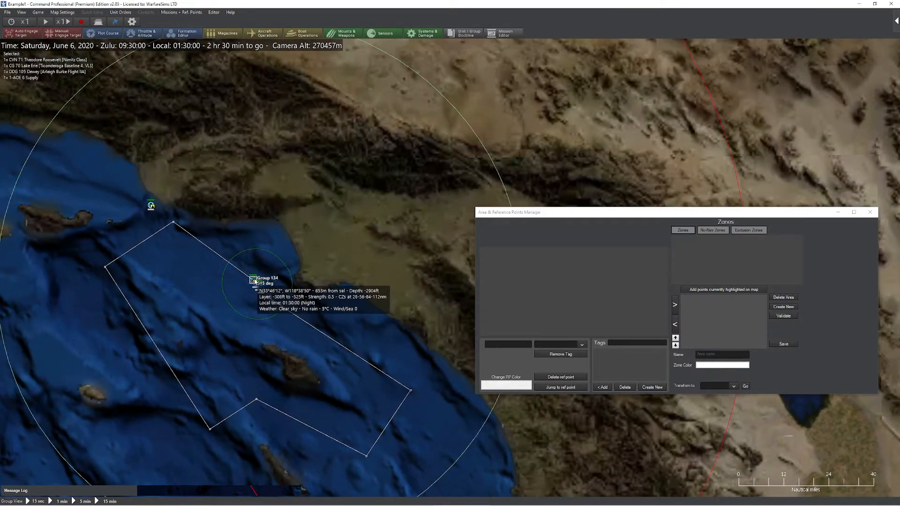
{"action": "left_click", "coordinate": [154, 237]}
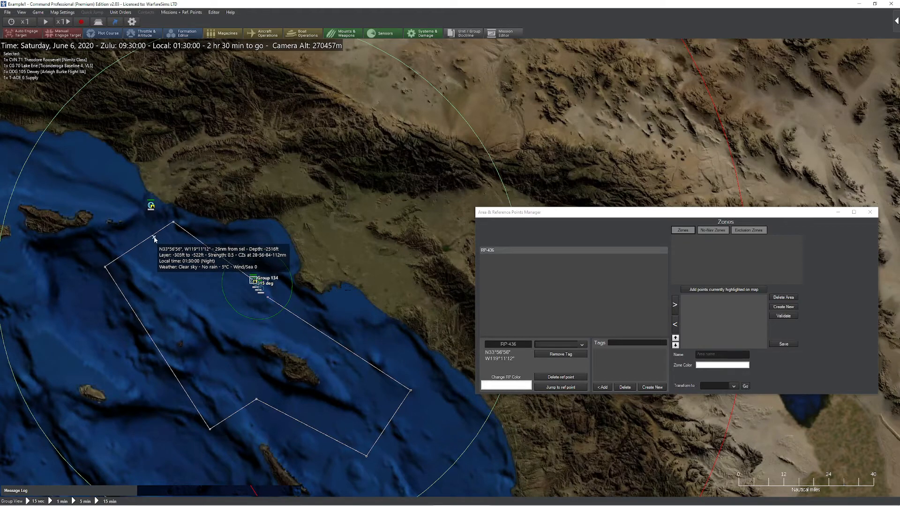
{"action": "left_click", "coordinate": [245, 177]}
{"action": "left_click", "coordinate": [241, 367]}
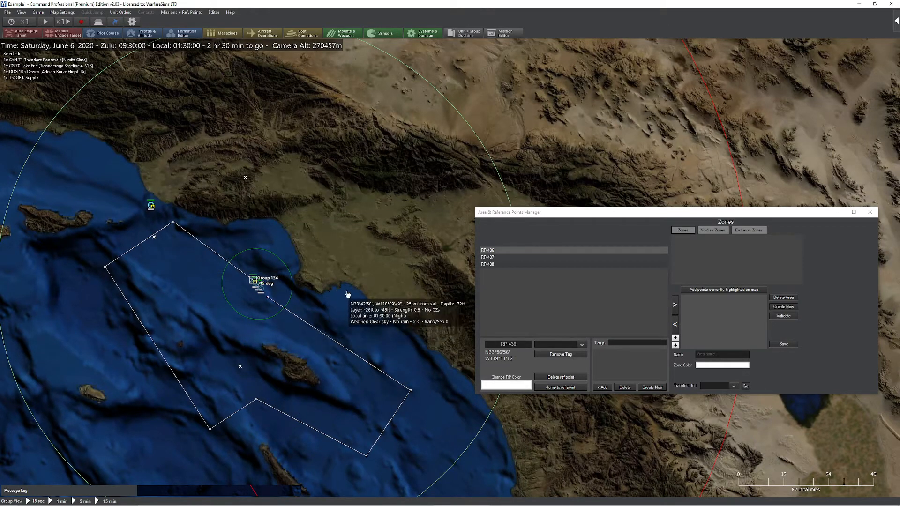
{"action": "left_click", "coordinate": [346, 291]}
Select all four new reference points and make them relative to Group 134 with a fixed bearing
{"action": "left_click_drag", "start_coordinate": [129, 136], "coordinate": [388, 392]}
{"action": "left_click", "coordinate": [182, 12]}
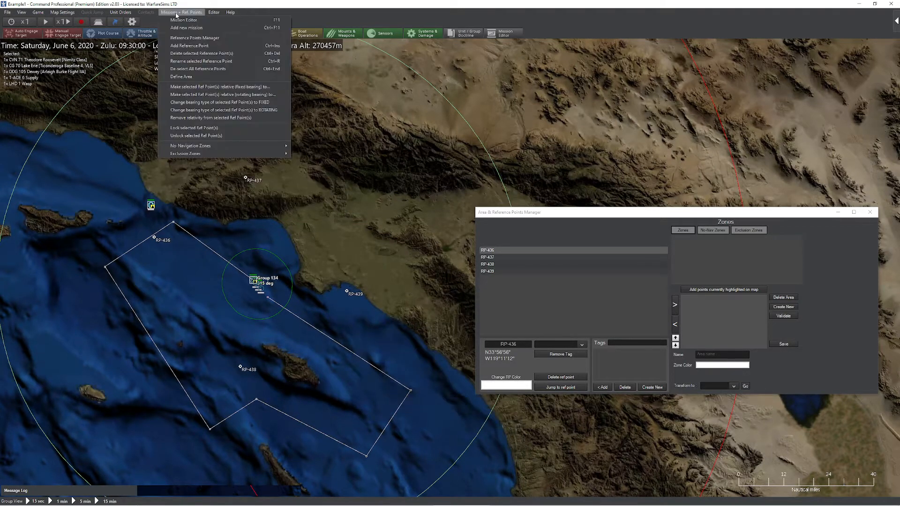
{"action": "left_click", "coordinate": [256, 87]}
{"action": "left_click", "coordinate": [252, 282]}
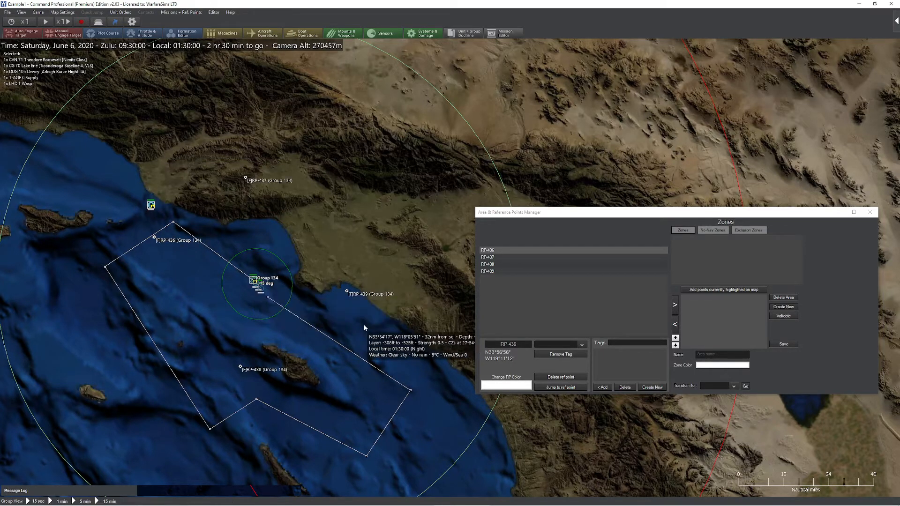
Create a new reference point tag named CARRIER in the Area & Reference Points Manager
{"action": "left_click", "coordinate": [495, 258]}
{"action": "left_click", "coordinate": [492, 265]}
{"action": "left_click", "coordinate": [490, 271]}
{"action": "left_click", "coordinate": [494, 250]}
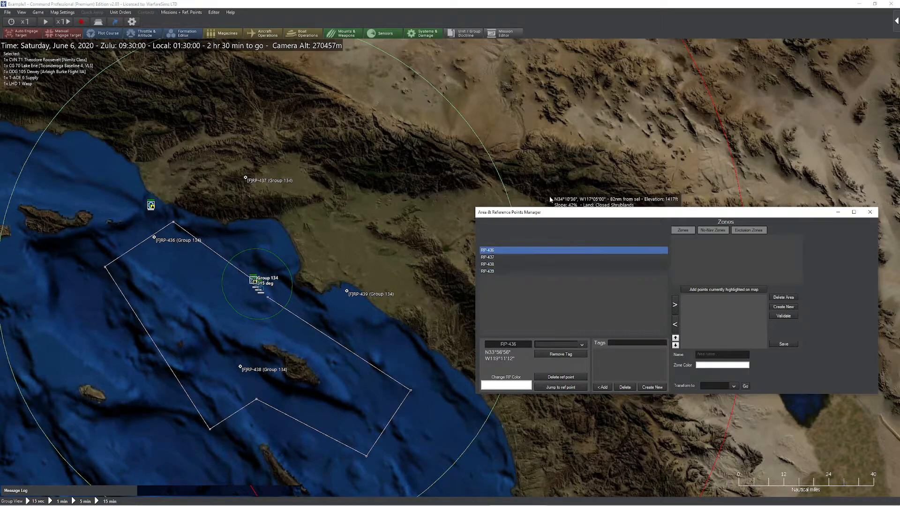
{"action": "left_click_drag", "start_coordinate": [550, 212], "coordinate": [441, 133]}
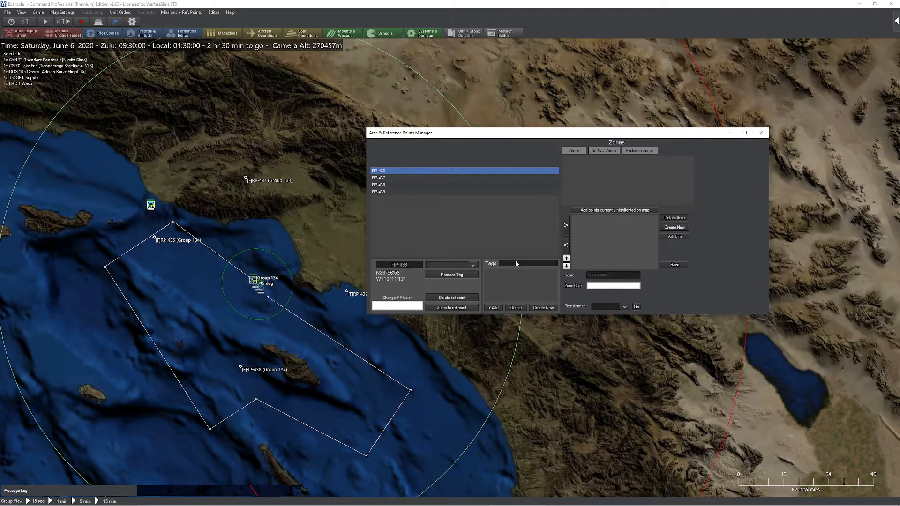
{"action": "left_click", "coordinate": [528, 264]}
{"action": "type", "text": "CARRIER"}
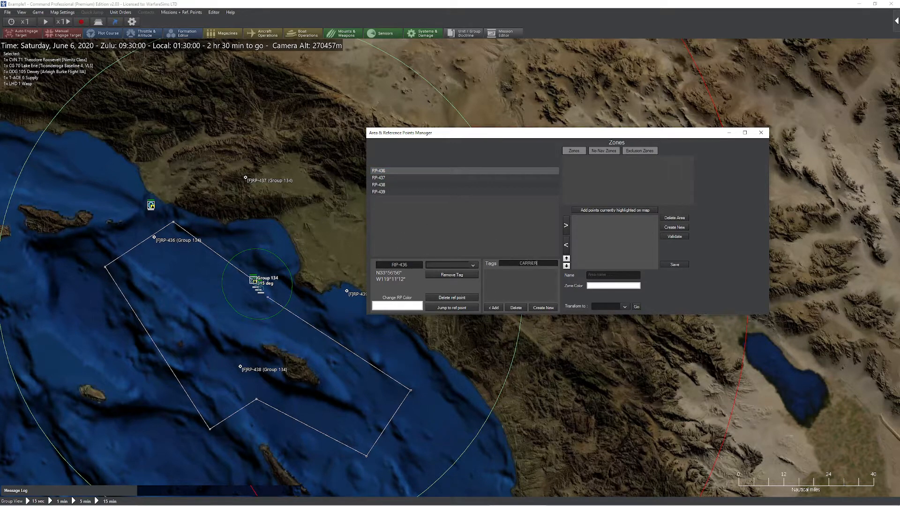
{"action": "left_click", "coordinate": [539, 308]}
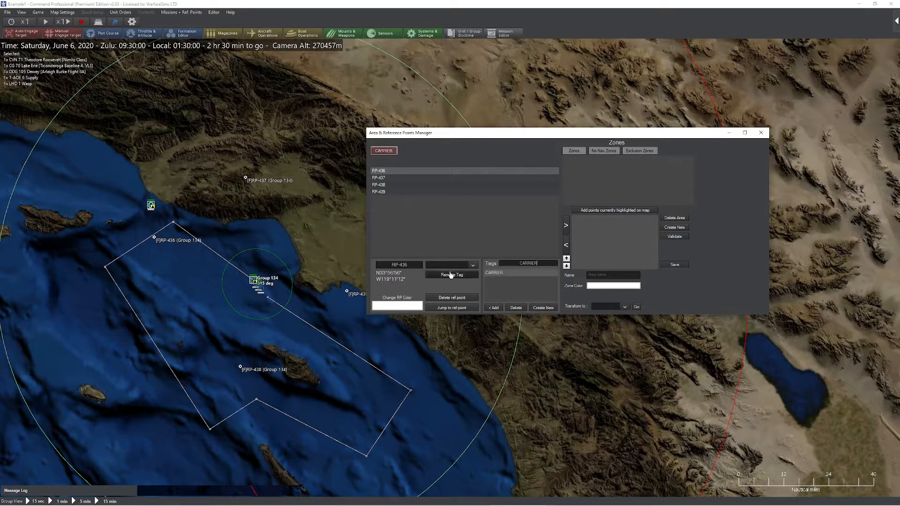
Add the CARRIER tag to each of the four reference points and filter the list by that tag
{"action": "left_click", "coordinate": [433, 284]}
{"action": "left_click", "coordinate": [389, 170]}
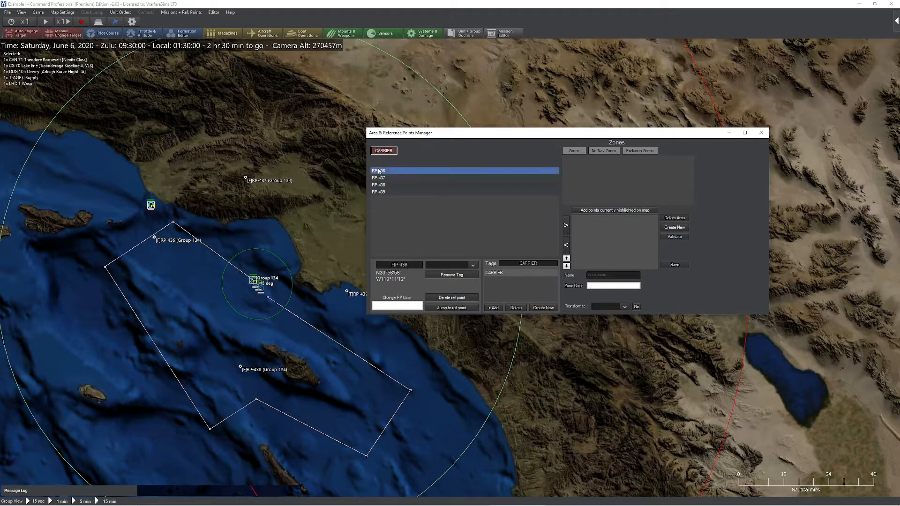
{"action": "left_click", "coordinate": [476, 298]}
{"action": "left_click", "coordinate": [494, 307]}
{"action": "left_click", "coordinate": [495, 307]}
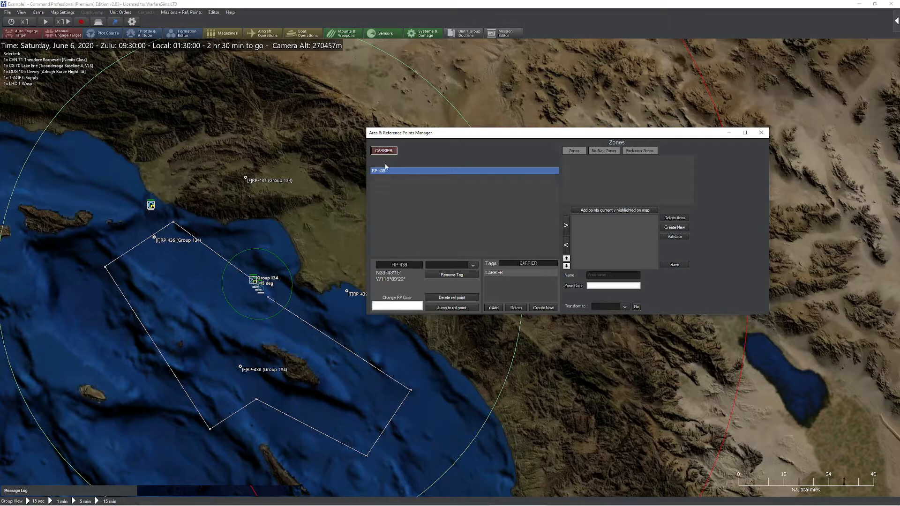
{"action": "left_click", "coordinate": [494, 307]}
{"action": "left_click", "coordinate": [387, 152]}
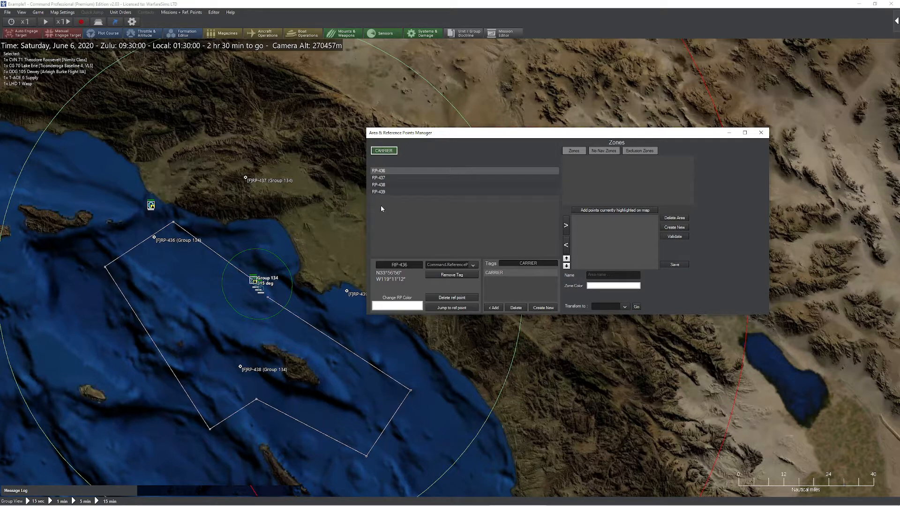
Rename reference point RP-436 as "Northeast Corner"
{"action": "left_click", "coordinate": [397, 177]}
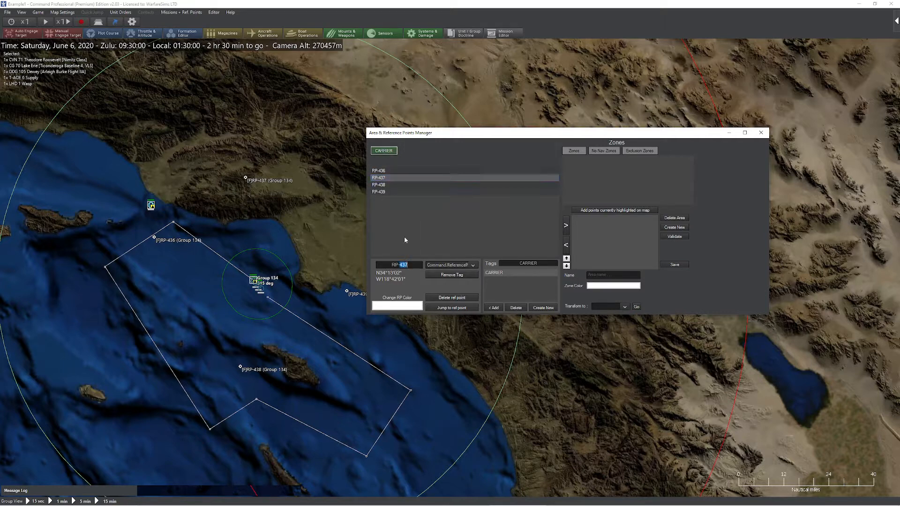
{"action": "left_click", "coordinate": [393, 171]}
{"action": "left_click_drag", "start_coordinate": [409, 265], "coordinate": [376, 262]}
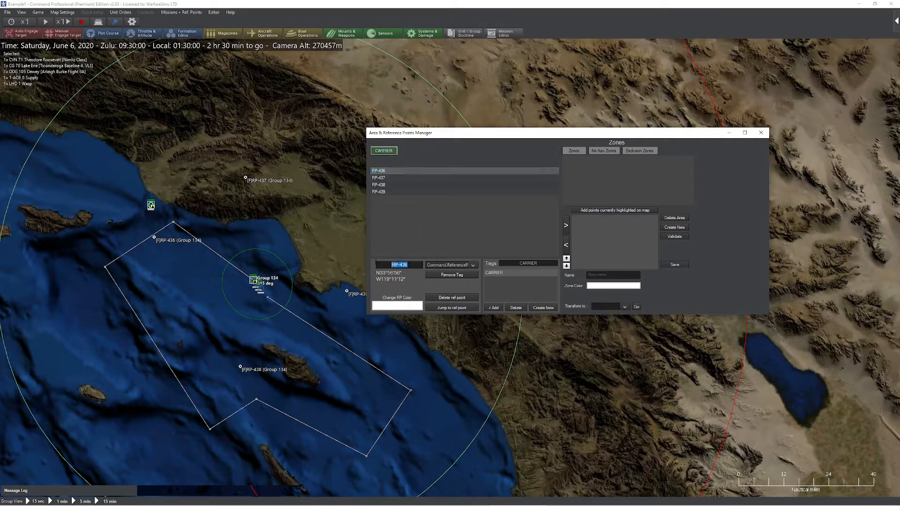
{"action": "type", "text": "Northeast Corner"}
{"action": "key", "text": "Return"}
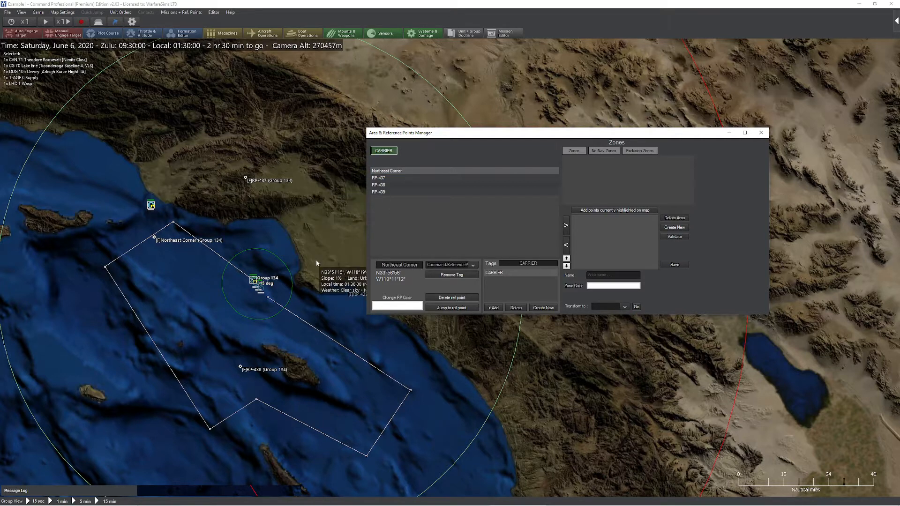
Change the name of the "Northeast Corner" reference point to "Northwest Corner"
{"action": "left_click_drag", "start_coordinate": [316, 261], "coordinate": [276, 259]}
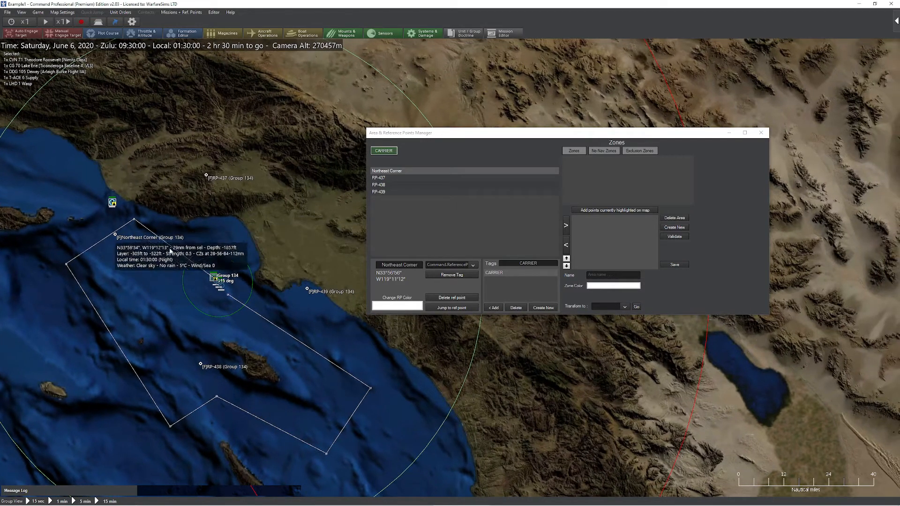
{"action": "left_click_drag", "start_coordinate": [402, 265], "coordinate": [396, 265]}
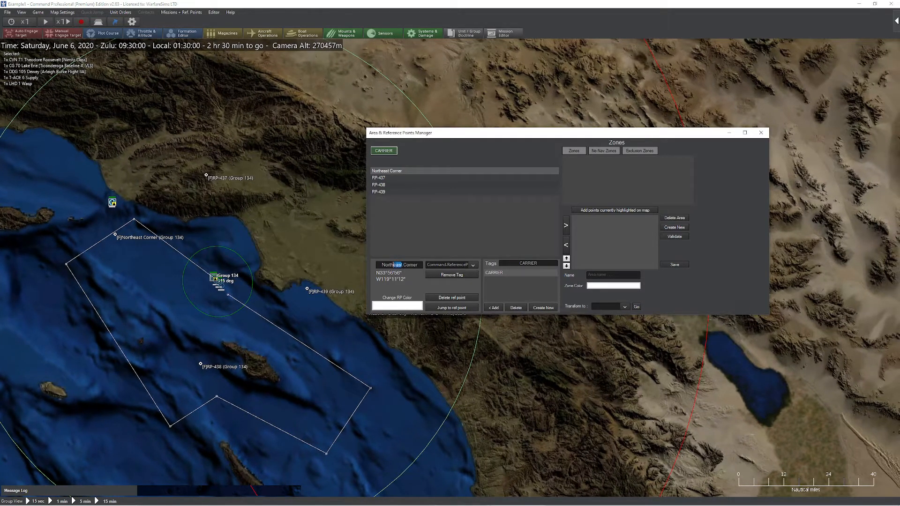
{"action": "type", "text": "we"}
{"action": "type", "text": "s"}
{"action": "key", "text": "Return"}
Rename reference point RP-437 as "NE Corner"
{"action": "left_click", "coordinate": [388, 179]}
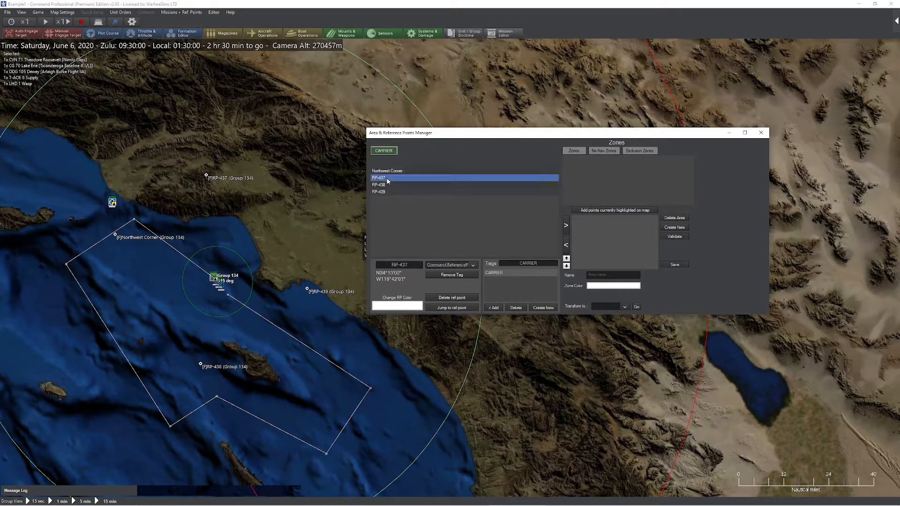
{"action": "double_click", "coordinate": [399, 265]}
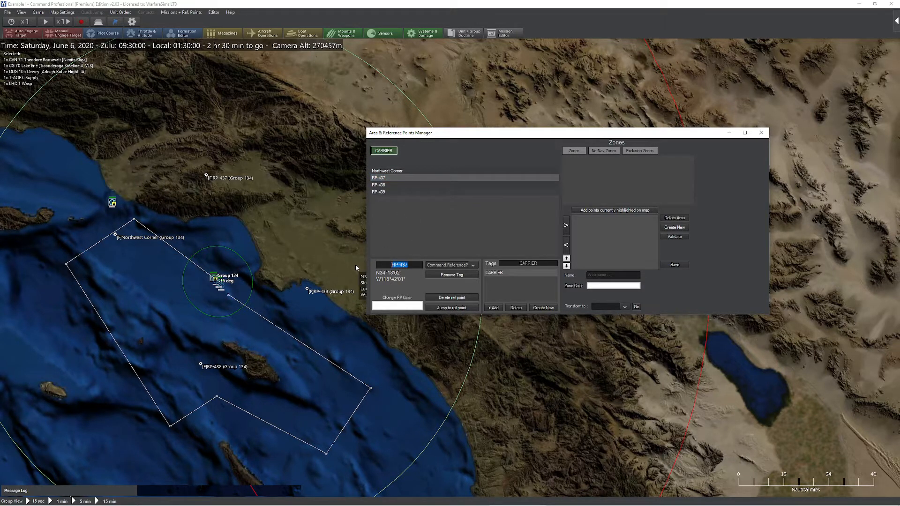
{"action": "type", "text": "NE Corner"}
{"action": "left_click", "coordinate": [387, 186]}
{"action": "left_click", "coordinate": [389, 178]}
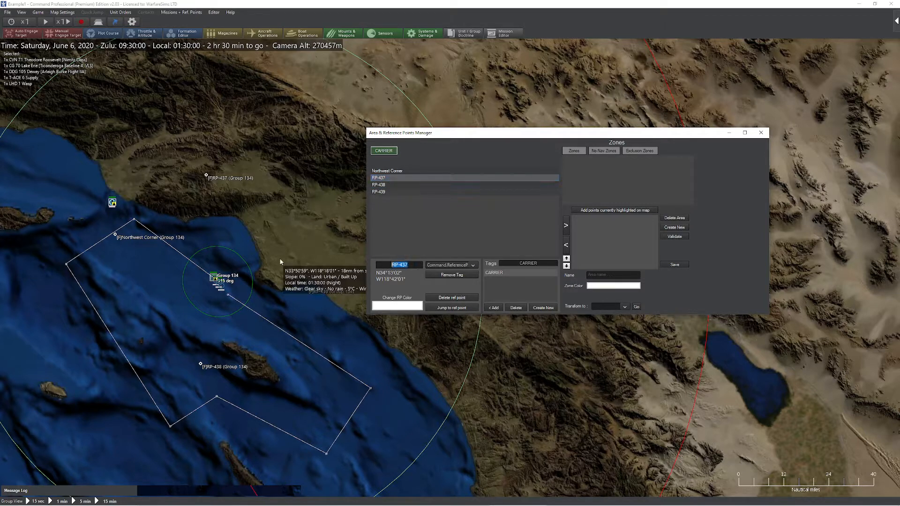
{"action": "type", "text": "NE Corner"}
{"action": "key", "text": "Return"}
Rename reference point RP-438 as "SW Corner"
{"action": "left_click", "coordinate": [391, 186]}
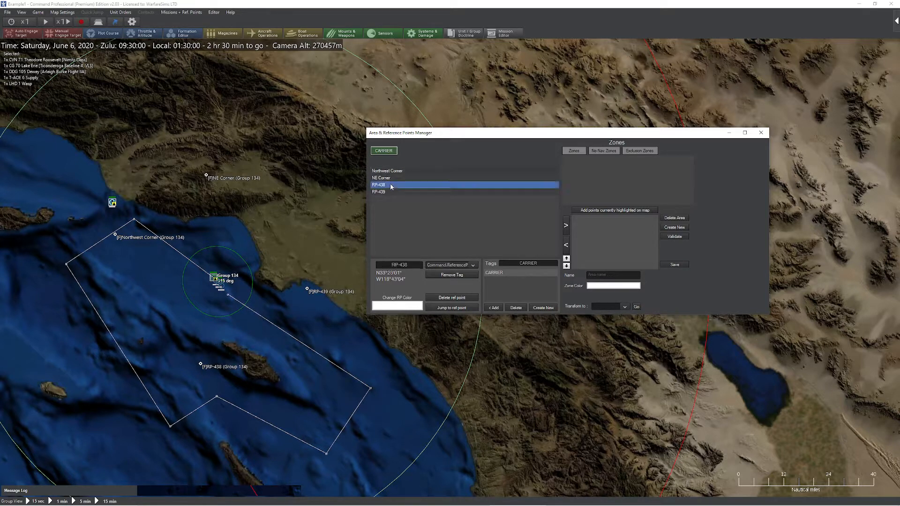
{"action": "left_click", "coordinate": [399, 264]}
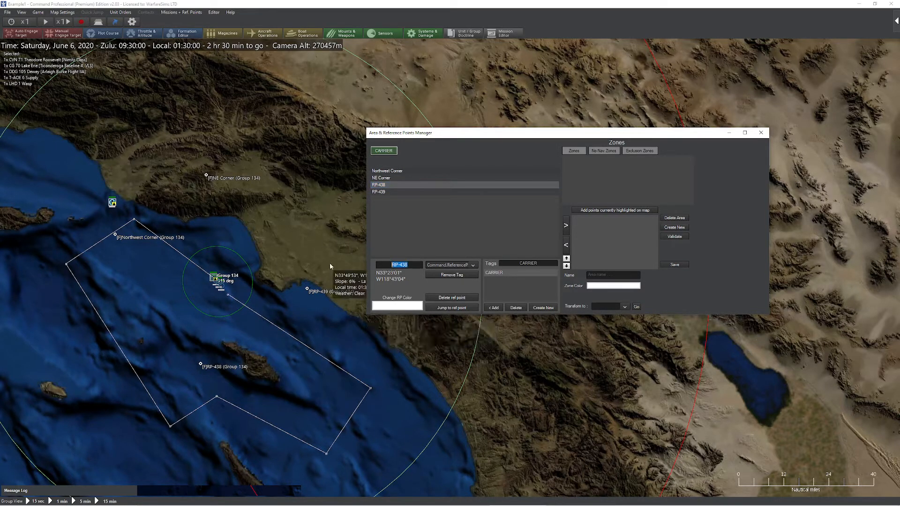
{"action": "type", "text": "SW Corner"}
{"action": "key", "text": "Return"}
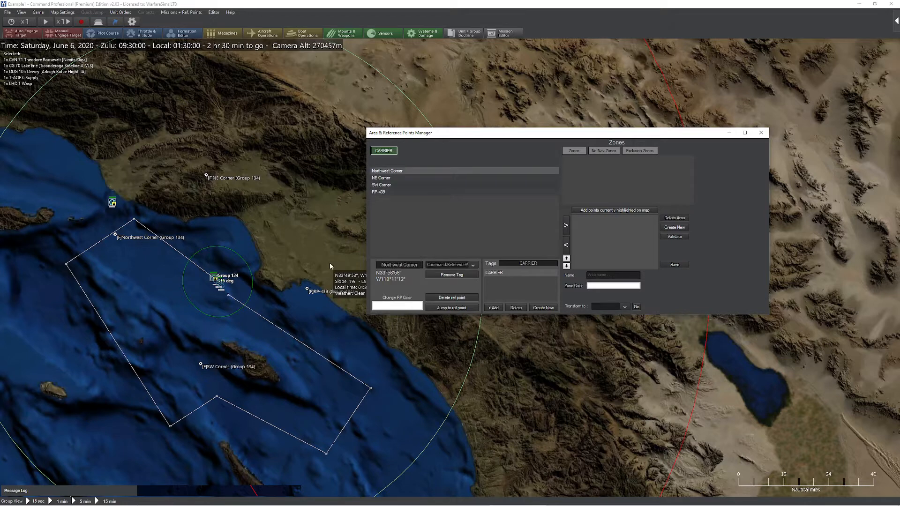
Rename reference point RP-439 as "SE Corner"
{"action": "left_click", "coordinate": [388, 186]}
{"action": "left_click", "coordinate": [388, 192]}
{"action": "left_click", "coordinate": [399, 265]}
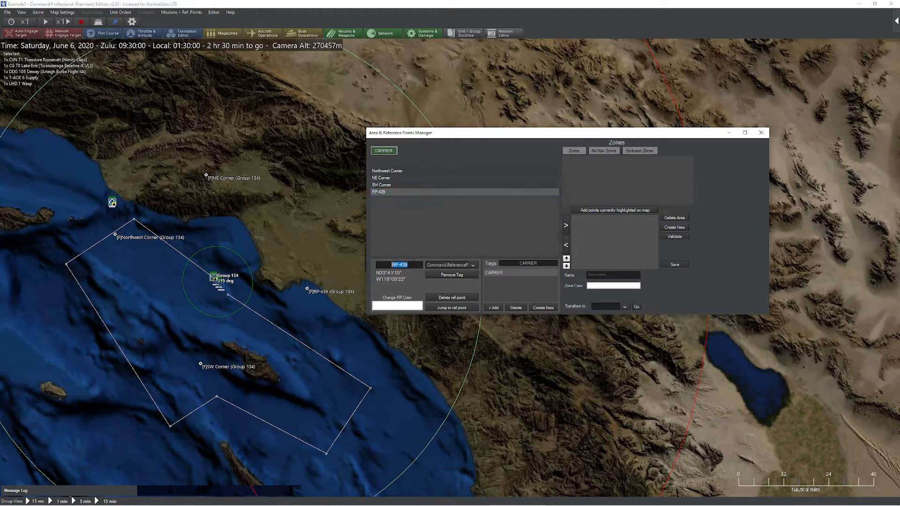
{"action": "type", "text": "SE Corner"}
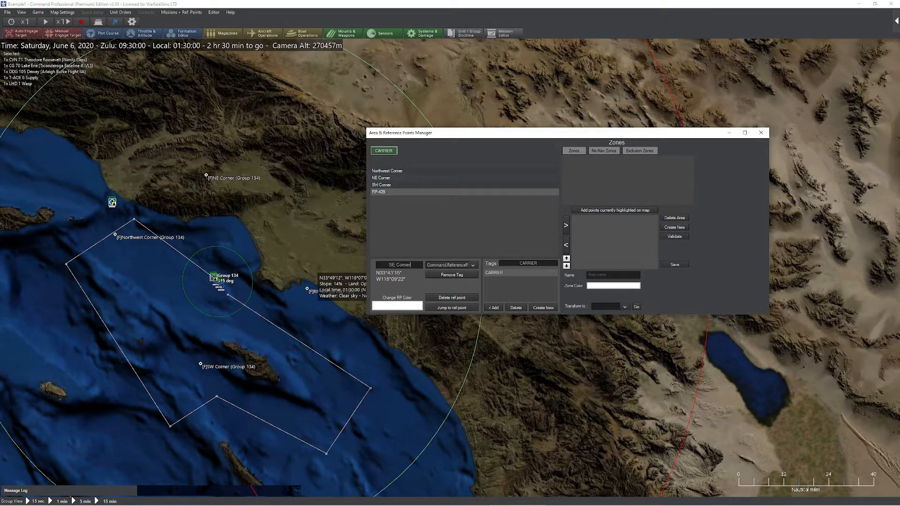
{"action": "key", "text": "Return"}
Shorten the name of the northwest reference point to "NW Corner"
{"action": "left_click", "coordinate": [387, 171]}
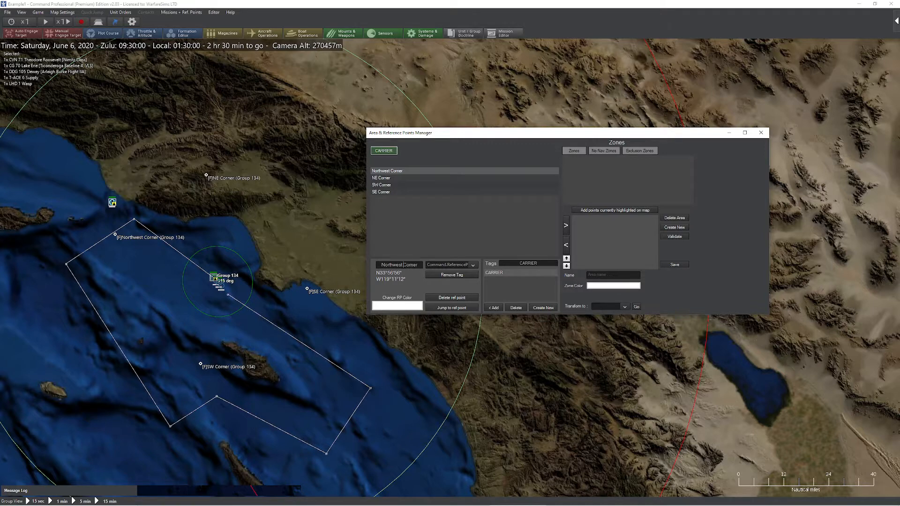
{"action": "double_click", "coordinate": [399, 265]}
{"action": "type", "text": "NW"}
{"action": "key", "text": "Return"}
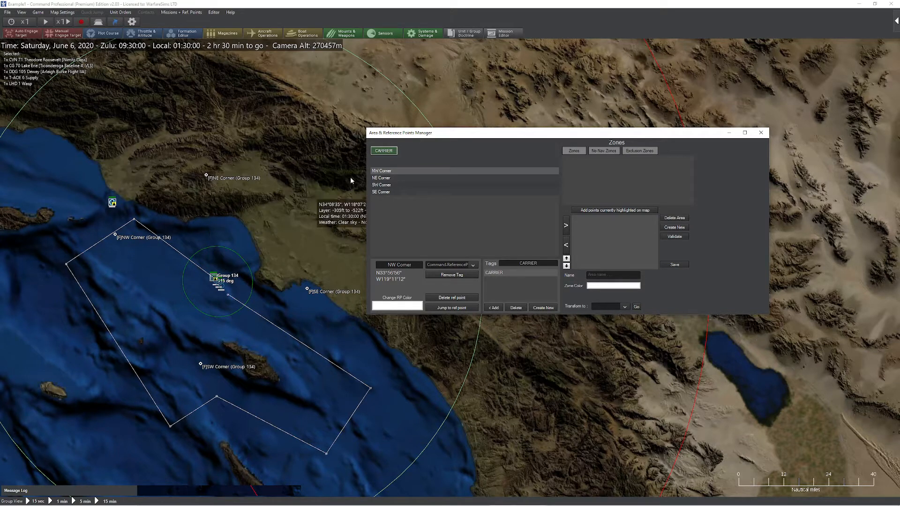
Toggle the CARRIER tag filter off and back on, and select the SW Corner reference point
{"action": "left_click", "coordinate": [390, 171]}
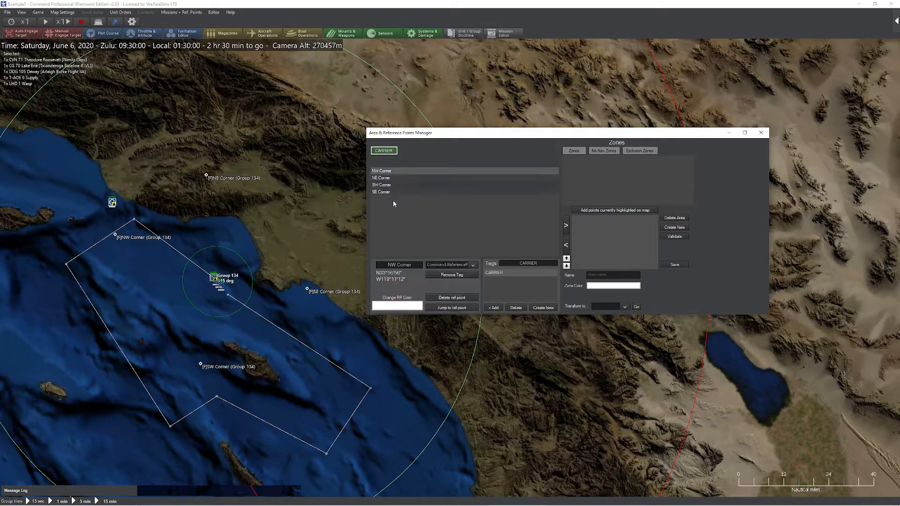
{"action": "left_click", "coordinate": [383, 150]}
{"action": "left_click", "coordinate": [384, 151]}
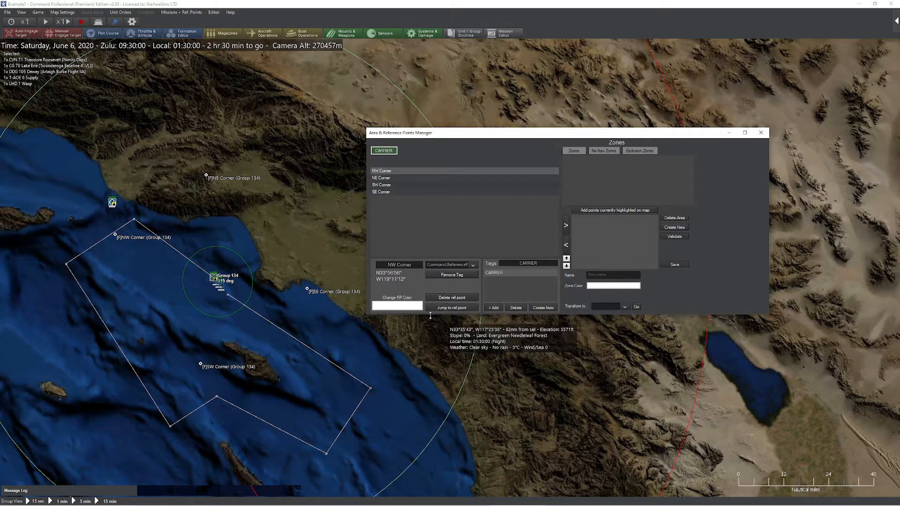
{"action": "left_click", "coordinate": [382, 184]}
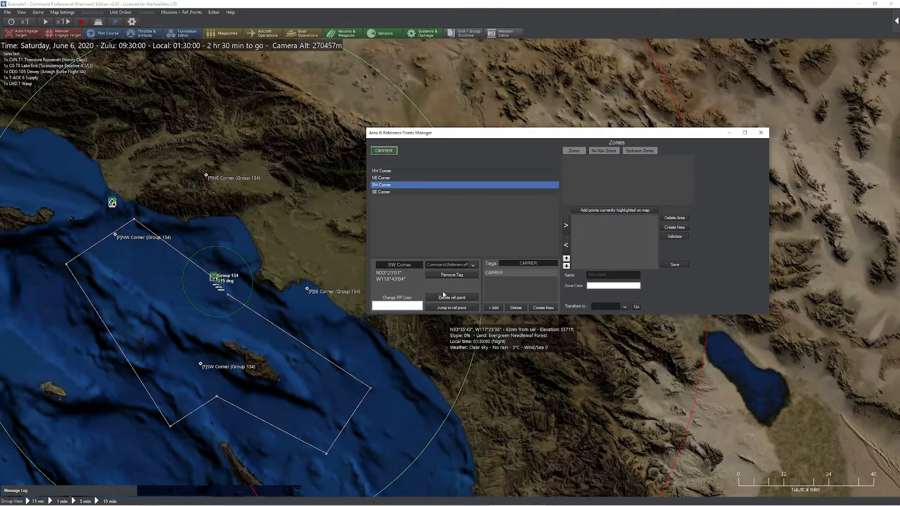
Jump the map to the SW Corner reference point and to the NW Corner reference point, keeping the carrier group in view
{"action": "left_click", "coordinate": [447, 308]}
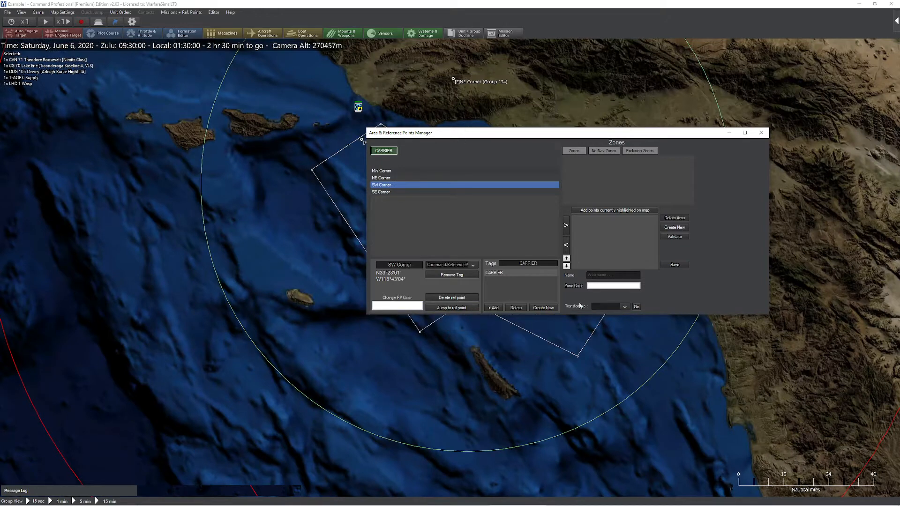
{"action": "left_click_drag", "start_coordinate": [512, 138], "coordinate": [634, 281]}
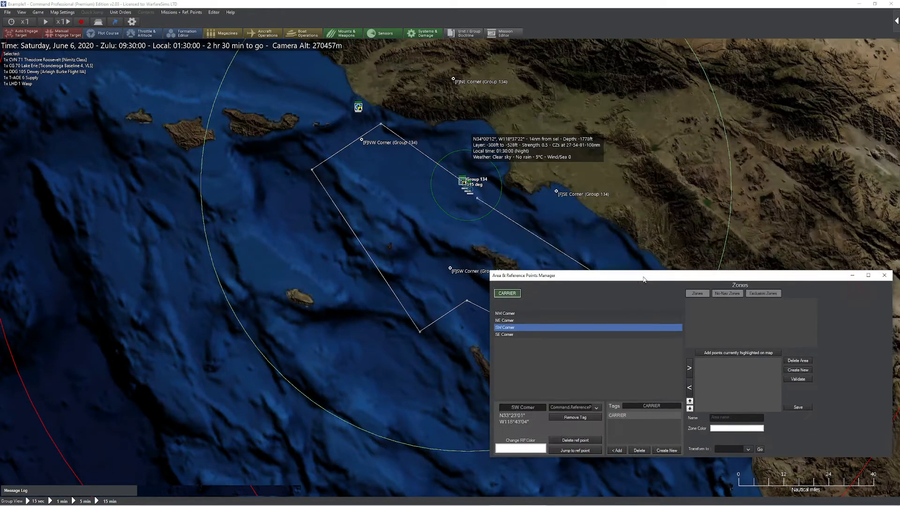
{"action": "left_click", "coordinate": [516, 314]}
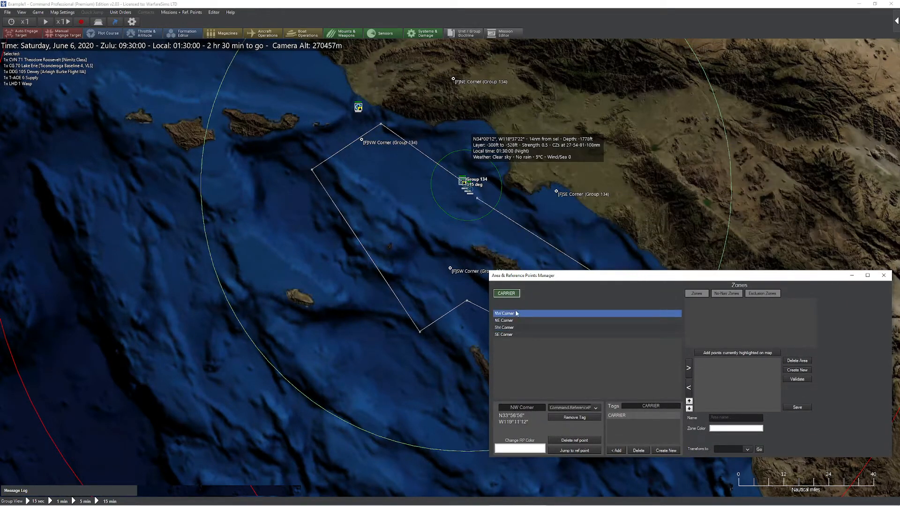
{"action": "left_click", "coordinate": [561, 451]}
{"action": "left_click_drag", "start_coordinate": [416, 318], "coordinate": [192, 295]}
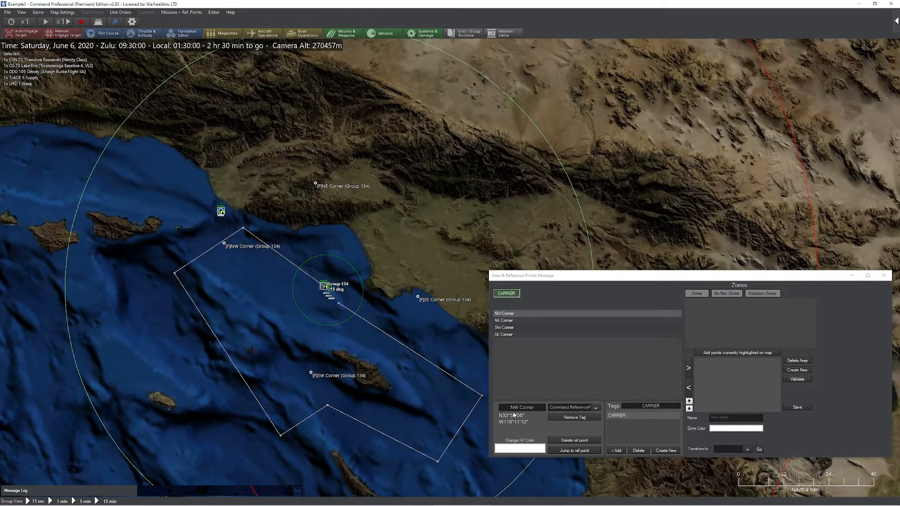
{"action": "left_click_drag", "start_coordinate": [606, 277], "coordinate": [545, 112]}
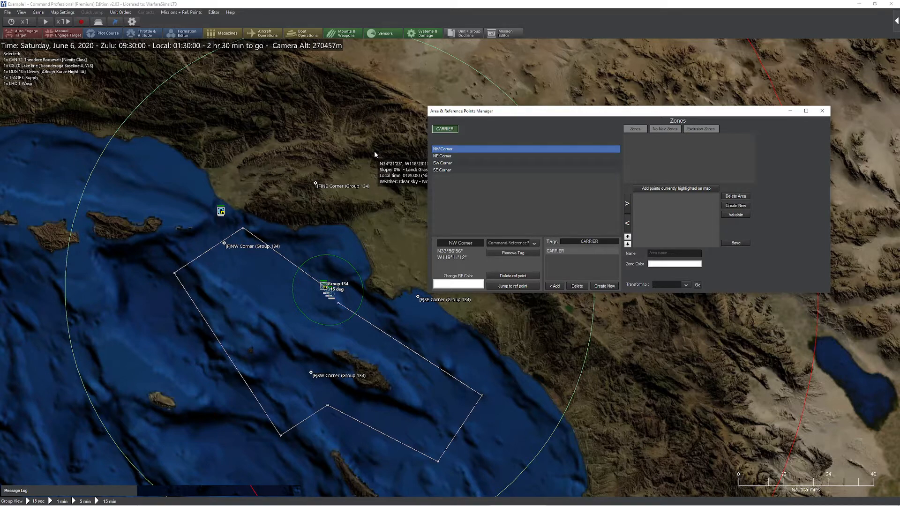
{"action": "left_click_drag", "start_coordinate": [366, 247], "coordinate": [311, 242]}
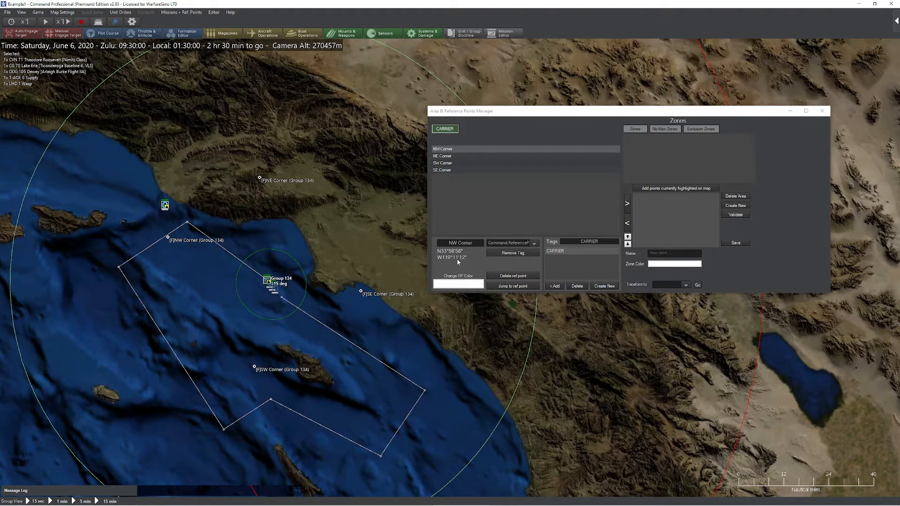
Set the colour of the NW, NE, SW and SE Corner reference points to orange
{"action": "left_click", "coordinate": [451, 171], "text": "shift"}
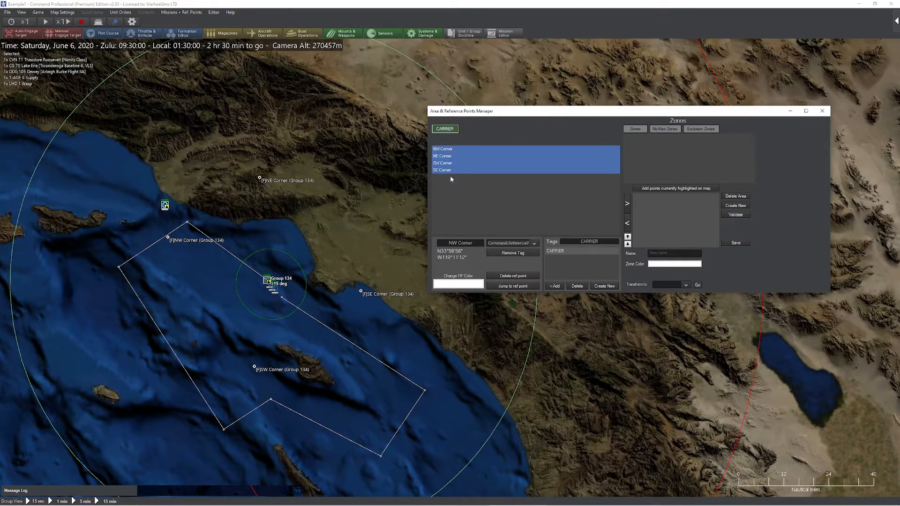
{"action": "left_click", "coordinate": [464, 284]}
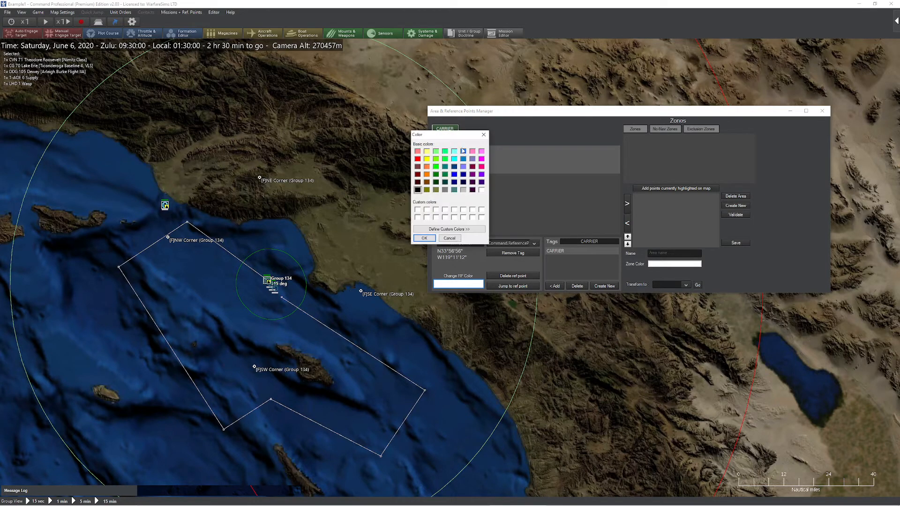
{"action": "left_click", "coordinate": [427, 167]}
{"action": "left_click", "coordinate": [424, 238]}
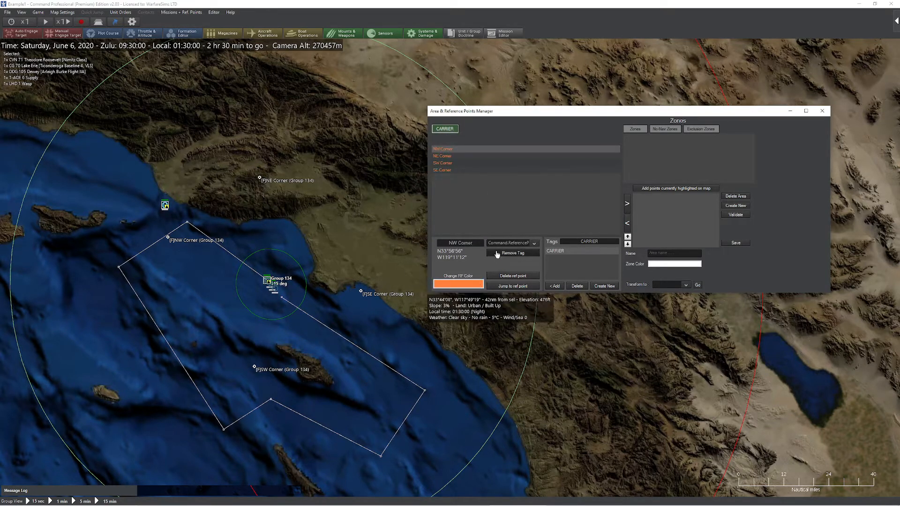
Check the colour of each corner reference point and toggle the CARRIER tag filter off and back on
{"action": "left_click", "coordinate": [457, 171]}
{"action": "left_click", "coordinate": [458, 163]}
{"action": "left_click", "coordinate": [457, 156]}
{"action": "left_click", "coordinate": [454, 149]}
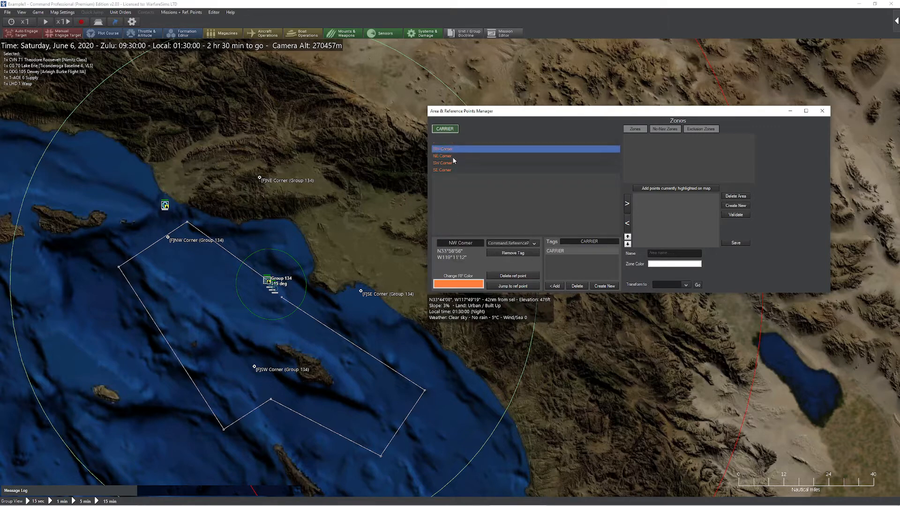
{"action": "left_click", "coordinate": [452, 156]}
{"action": "left_click", "coordinate": [454, 163]}
{"action": "left_click", "coordinate": [454, 170]}
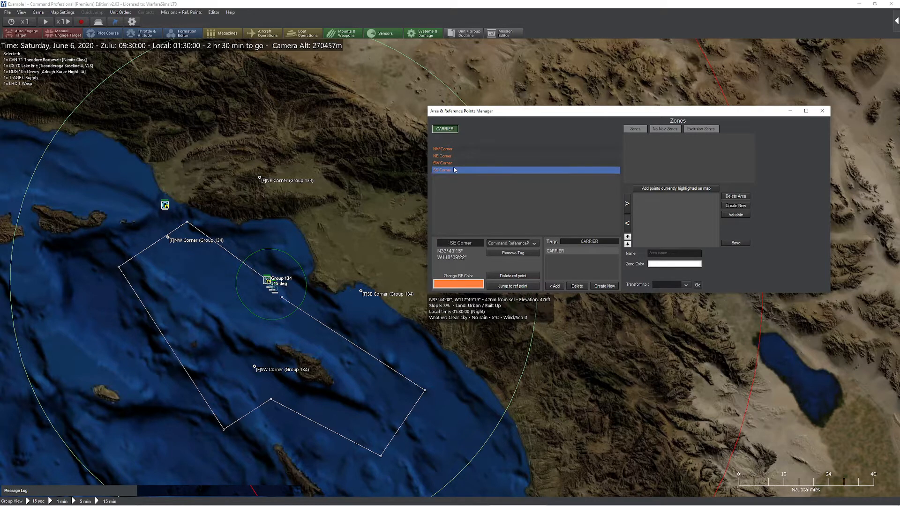
{"action": "left_click", "coordinate": [443, 135]}
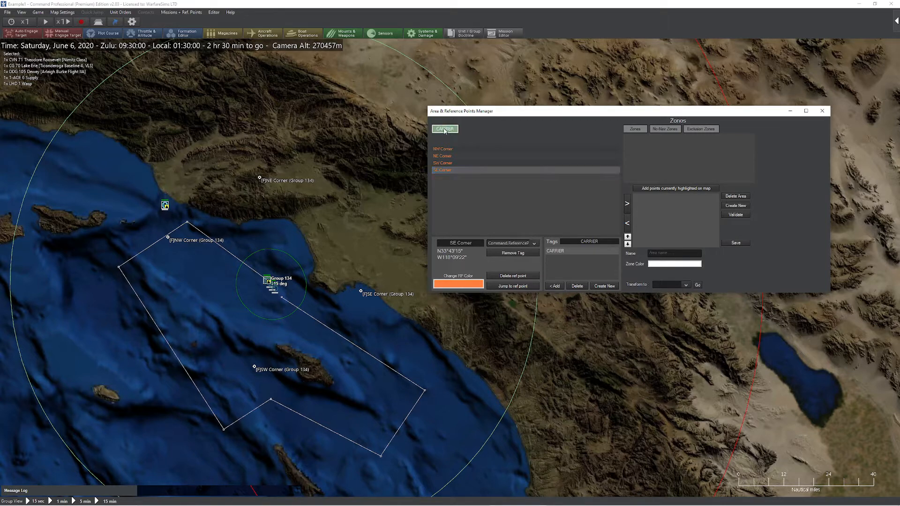
{"action": "left_click", "coordinate": [448, 136]}
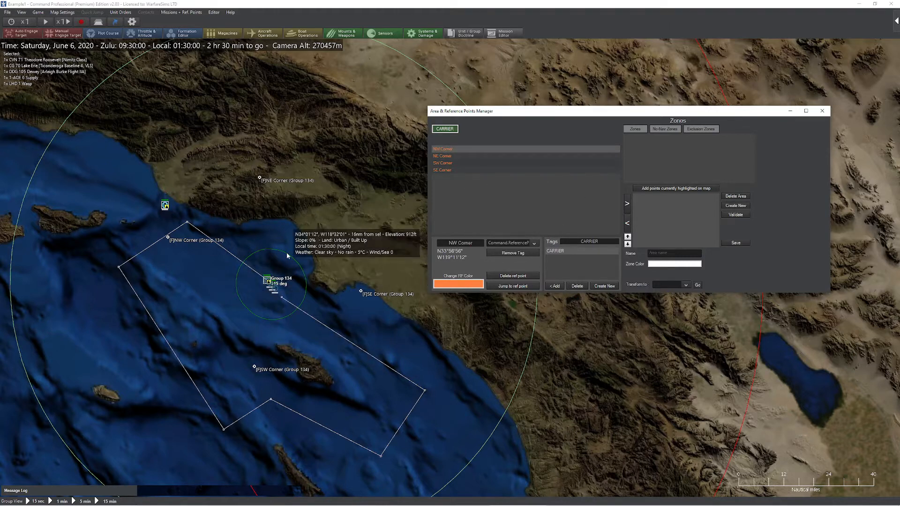
Create a new zone from the four corner points currently highlighted on the map and select it
{"action": "left_click", "coordinate": [679, 190]}
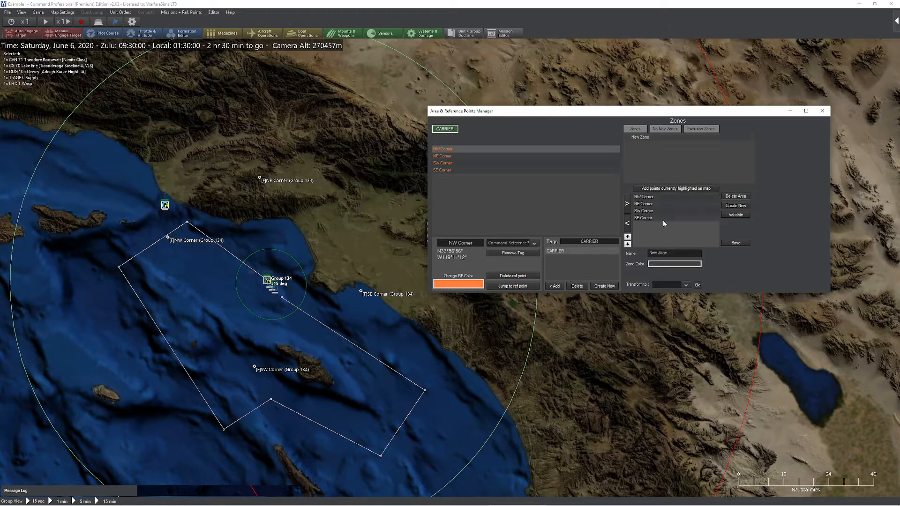
{"action": "left_click", "coordinate": [645, 139]}
{"action": "scroll", "coordinate": [271, 292], "scroll_direction": "up", "scroll_amount": 1}
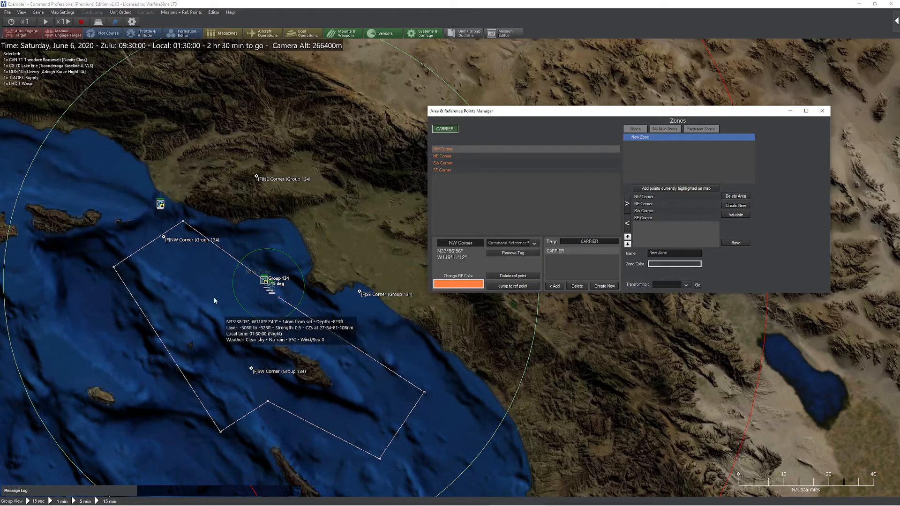
{"action": "left_click", "coordinate": [267, 4]}
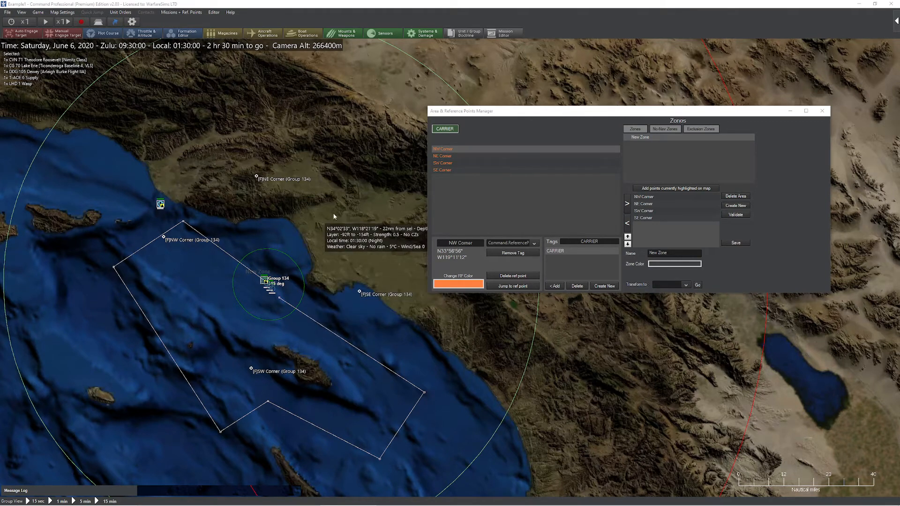
Name the new zone "CAP Area" and set its zone colour to orange
{"action": "left_click", "coordinate": [673, 253]}
{"action": "triple_click", "coordinate": [672, 253]}
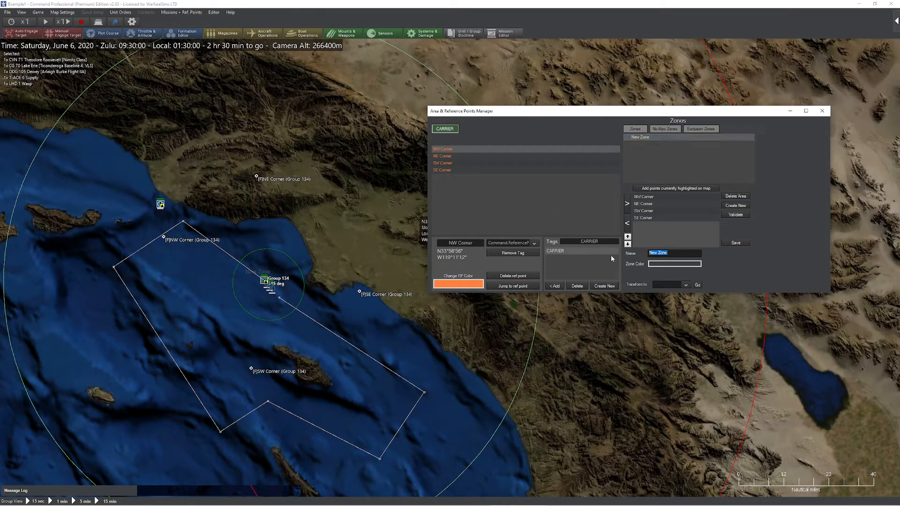
{"action": "type", "text": "CAP Area"}
{"action": "left_click", "coordinate": [690, 264]}
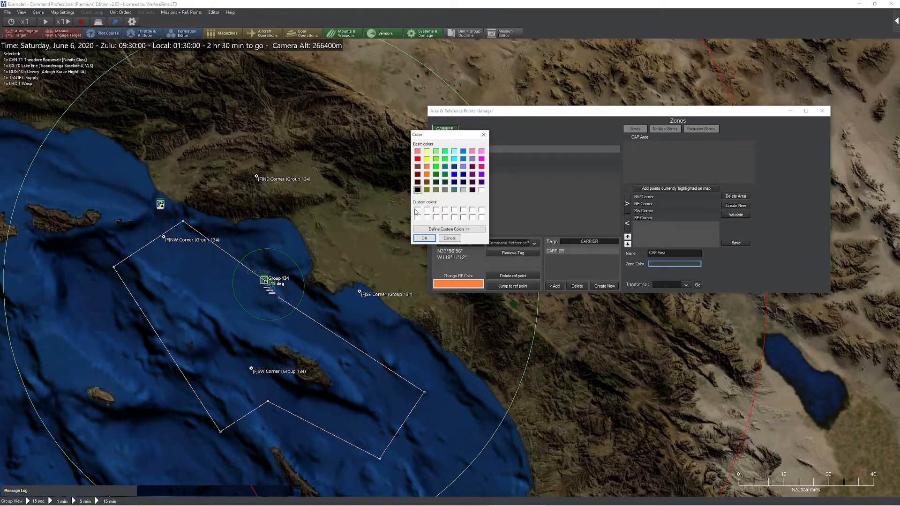
{"action": "left_click", "coordinate": [417, 190]}
{"action": "left_click", "coordinate": [426, 167]}
{"action": "left_click", "coordinate": [424, 238]}
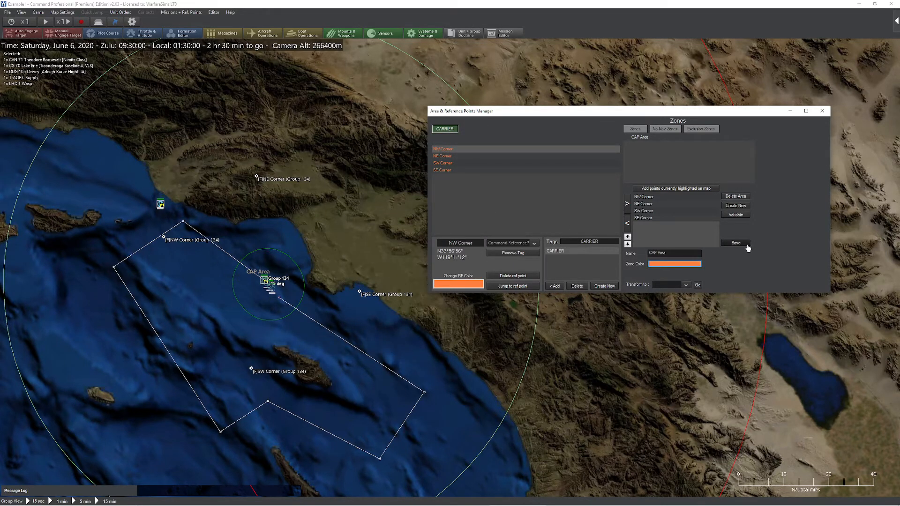
Validate the CAP Area zone, reordering its points so SE Corner comes before SW Corner, and validate it again
{"action": "left_click", "coordinate": [735, 215]}
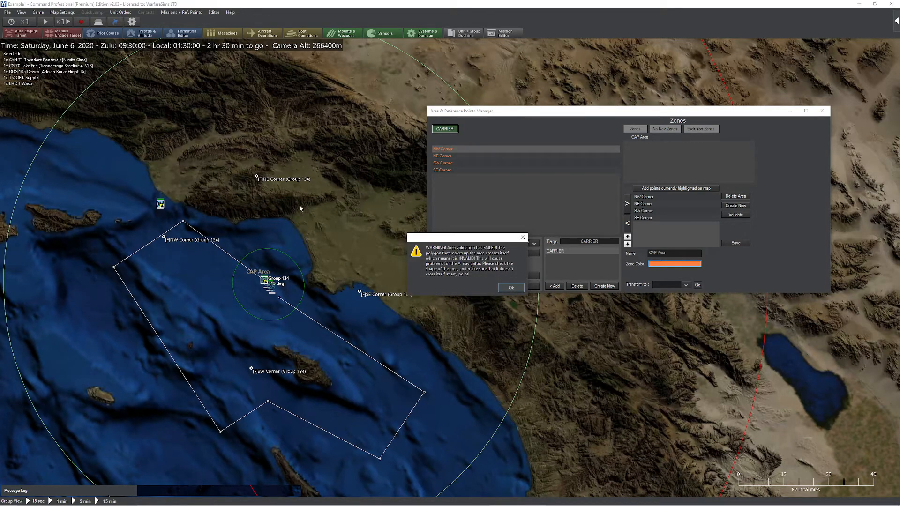
{"action": "left_click", "coordinate": [511, 288]}
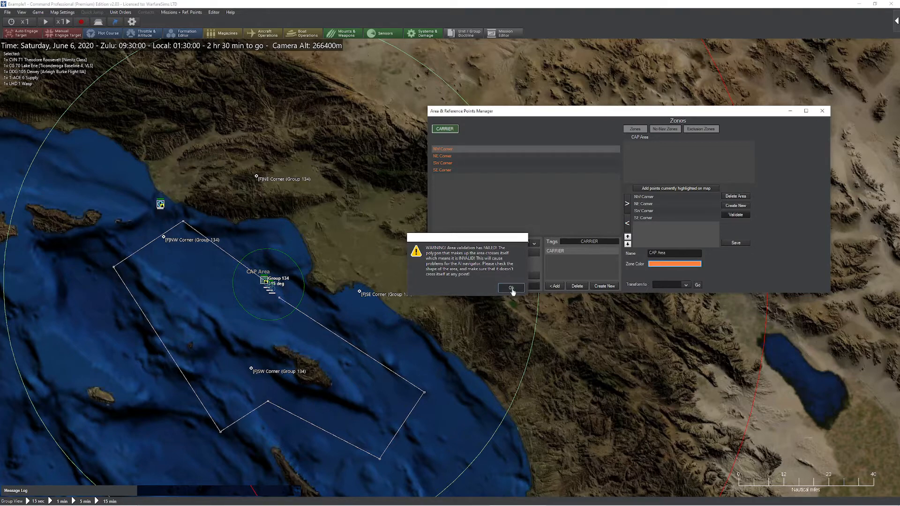
{"action": "left_click", "coordinate": [650, 204]}
{"action": "left_click", "coordinate": [650, 212]}
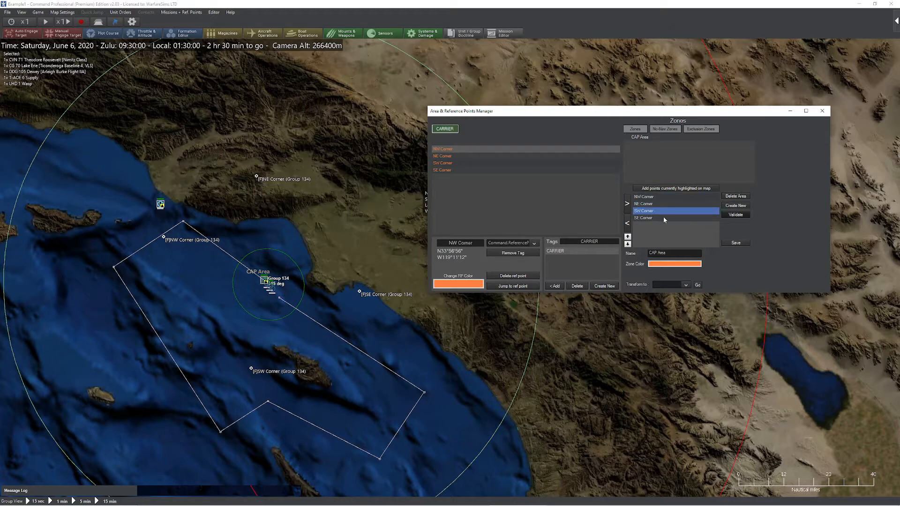
{"action": "left_click", "coordinate": [663, 219]}
{"action": "left_click", "coordinate": [627, 237]}
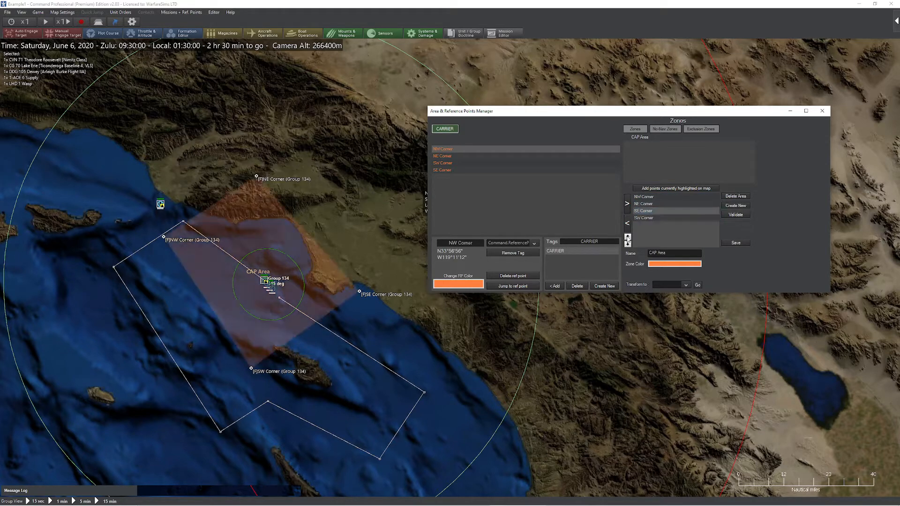
{"action": "left_click", "coordinate": [735, 214]}
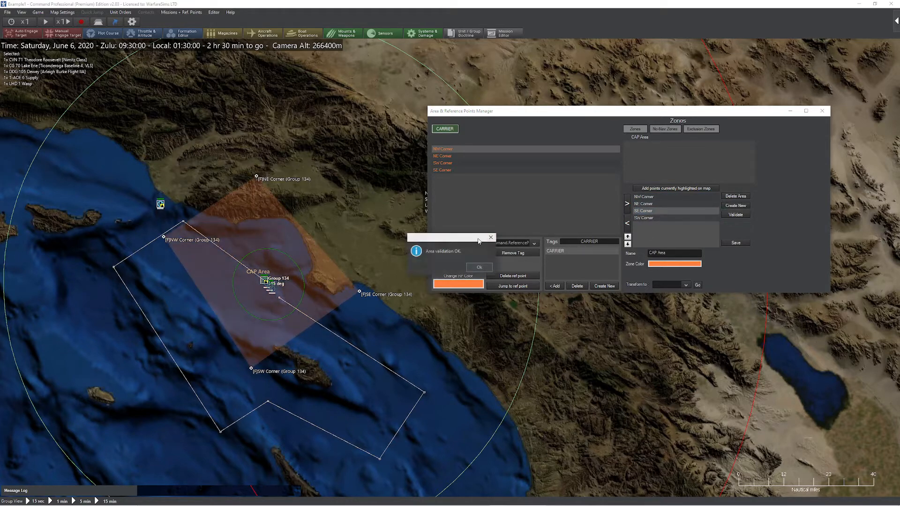
{"action": "left_click", "coordinate": [485, 265]}
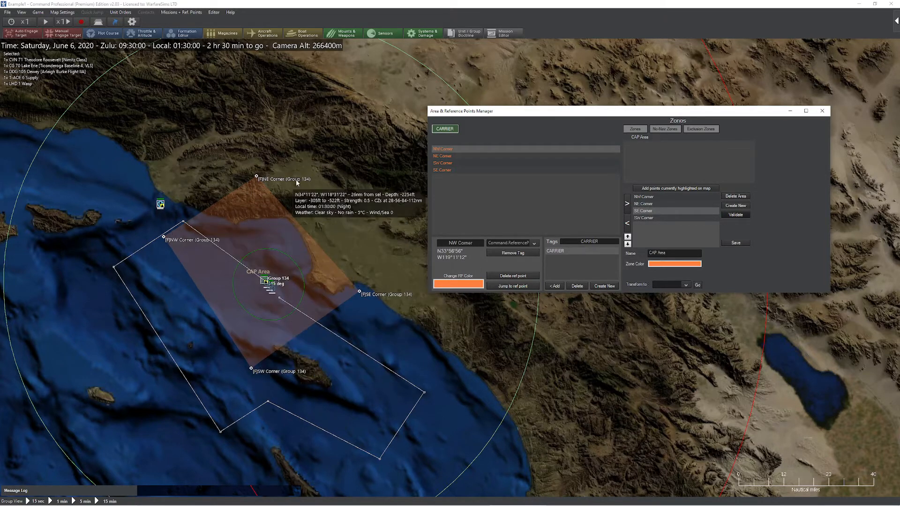
Close the Area & Reference Points Manager and deselect the four corner reference points on the map
{"action": "left_click_drag", "start_coordinate": [373, 191], "coordinate": [311, 217]}
{"action": "left_click", "coordinate": [821, 111]}
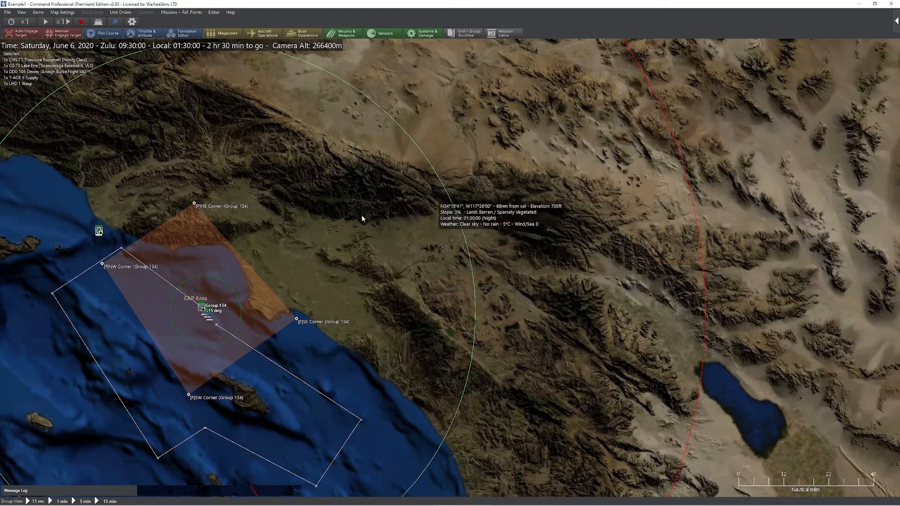
{"action": "left_click_drag", "start_coordinate": [91, 158], "coordinate": [389, 424]}
Define a rectangular area of reference points around the red contact inland, northeast of the carrier group
{"action": "scroll", "coordinate": [548, 219], "scroll_direction": "down", "scroll_amount": 2}
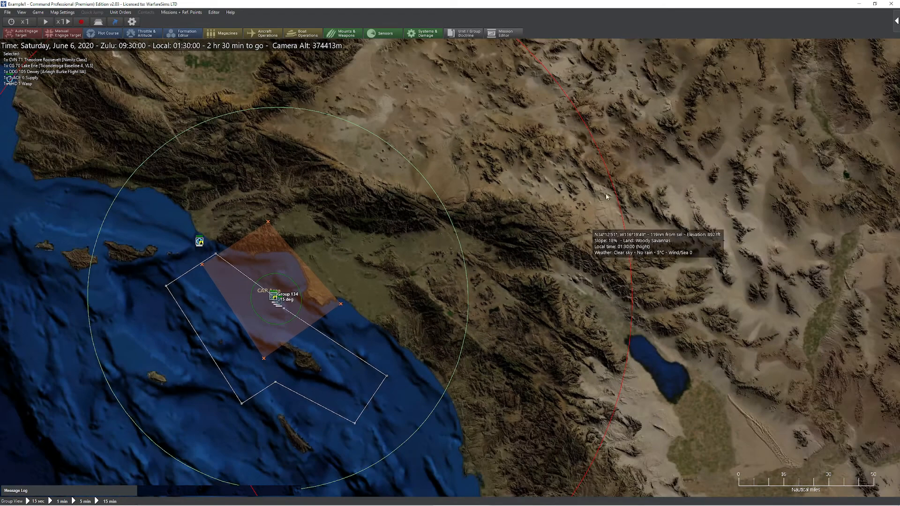
{"action": "left_click_drag", "start_coordinate": [606, 194], "coordinate": [458, 311]}
{"action": "scroll", "coordinate": [458, 311], "scroll_direction": "down", "scroll_amount": 2}
{"action": "left_click_drag", "start_coordinate": [442, 242], "coordinate": [435, 328]}
{"action": "left_click_drag", "start_coordinate": [409, 180], "coordinate": [420, 263]}
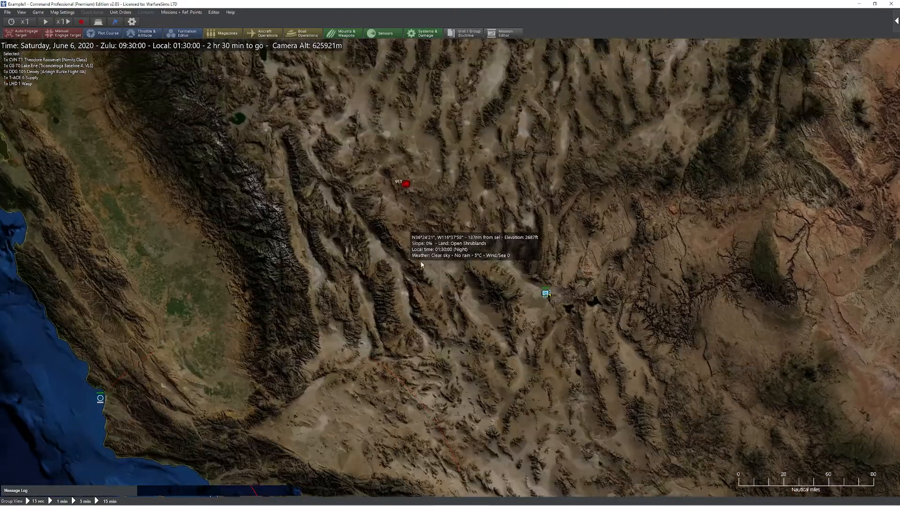
{"action": "scroll", "coordinate": [421, 265], "scroll_direction": "up", "scroll_amount": 2}
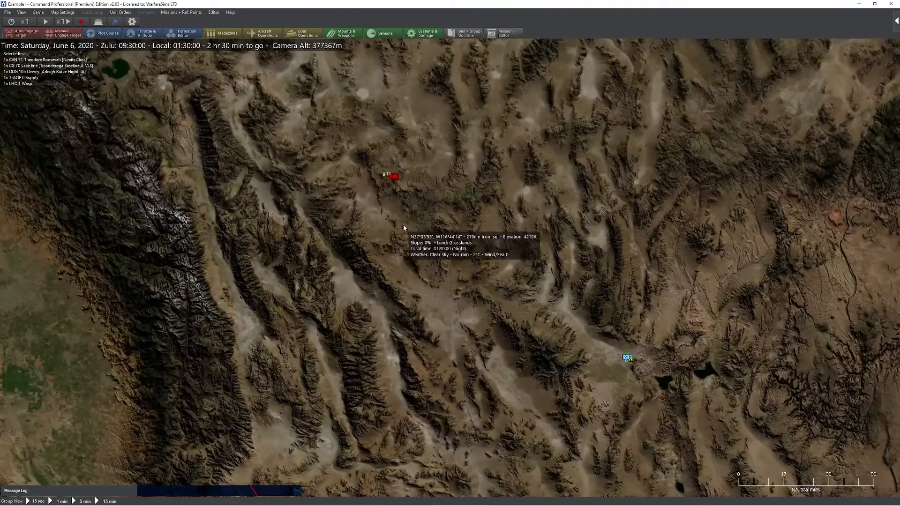
{"action": "scroll", "coordinate": [403, 227], "scroll_direction": "down", "scroll_amount": 2}
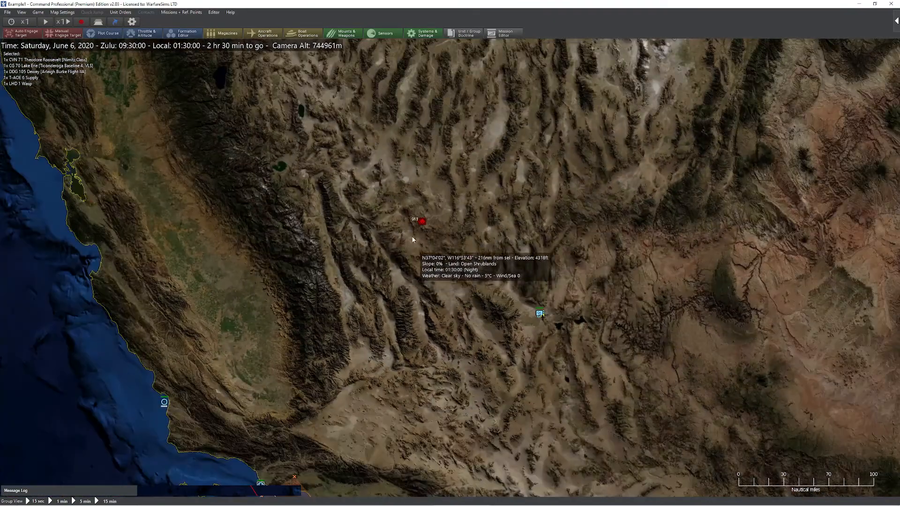
{"action": "right_click", "coordinate": [390, 193]}
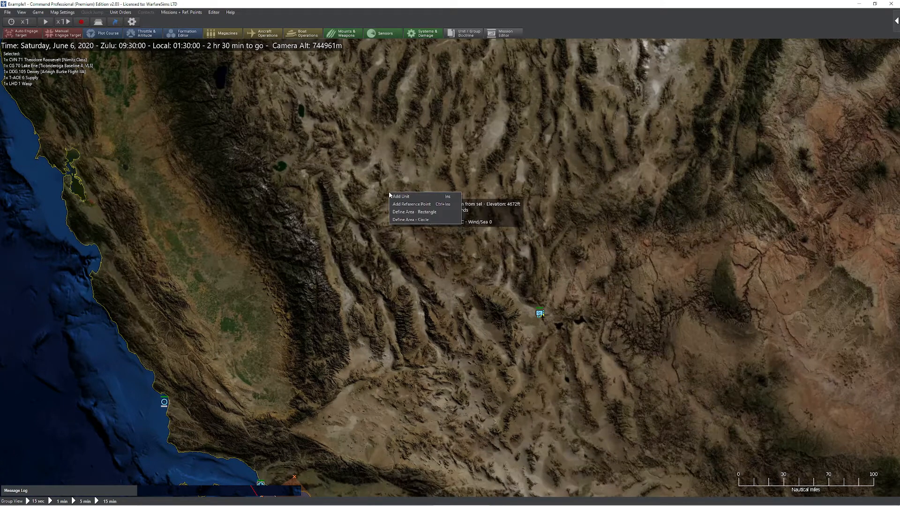
{"action": "left_click", "coordinate": [403, 211]}
{"action": "left_click_drag", "start_coordinate": [374, 174], "coordinate": [473, 267]}
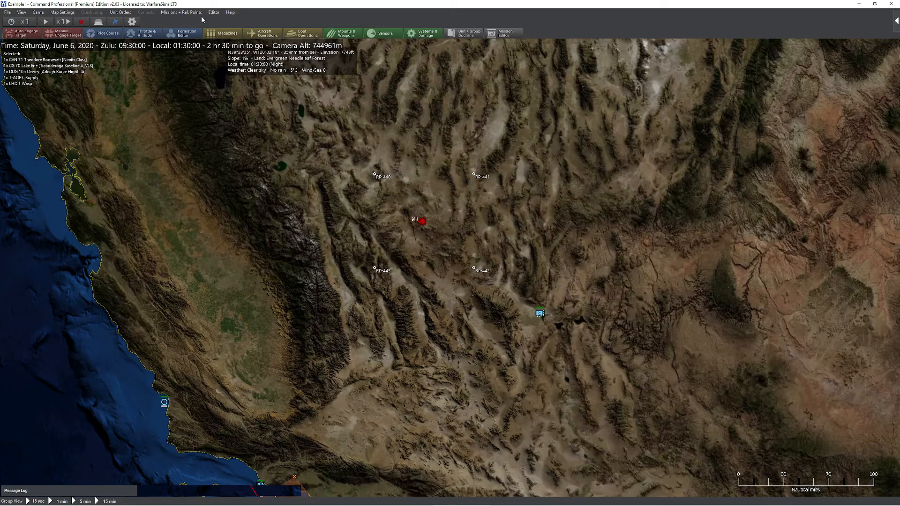
Open the Area & Reference Points Manager, move it clear of the inland points and create a tag named SAM AREA
{"action": "left_click", "coordinate": [187, 12]}
{"action": "left_click", "coordinate": [202, 38]}
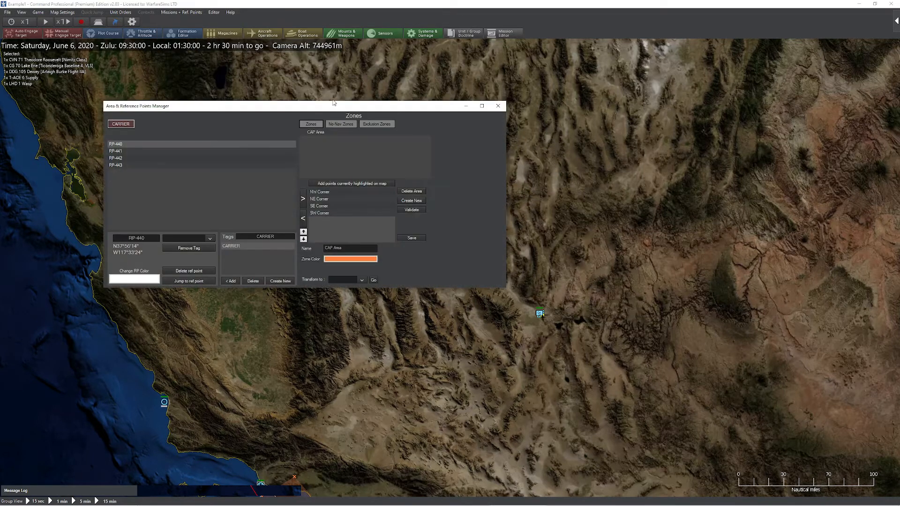
{"action": "left_click_drag", "start_coordinate": [333, 102], "coordinate": [731, 116]}
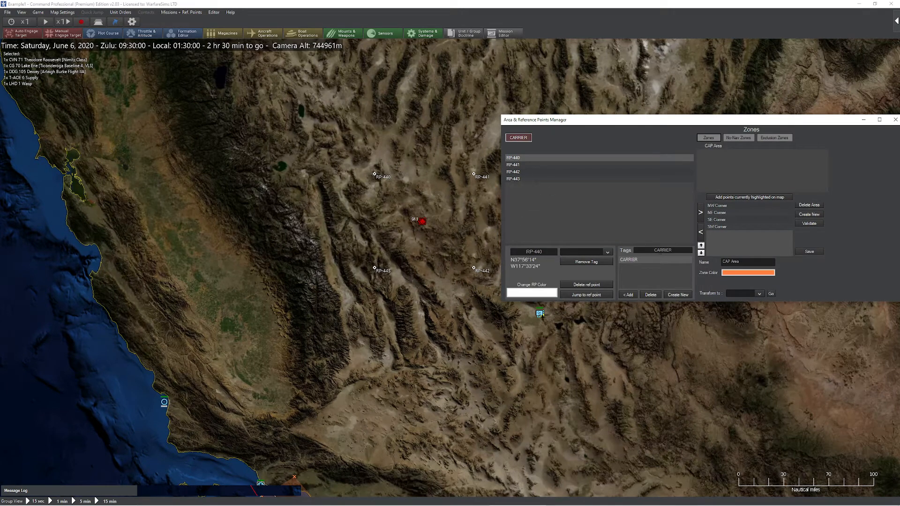
{"action": "left_click", "coordinate": [523, 179], "text": "shift"}
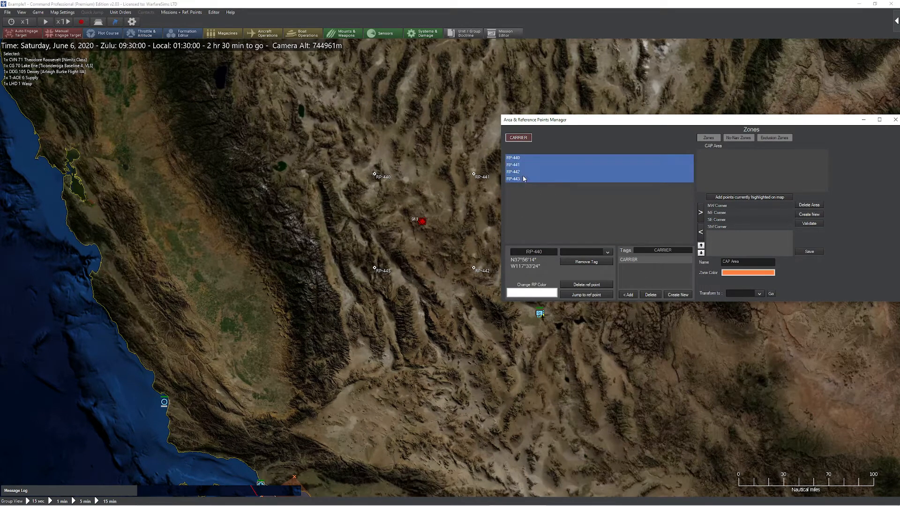
{"action": "left_click_drag", "start_coordinate": [675, 253], "coordinate": [624, 252]}
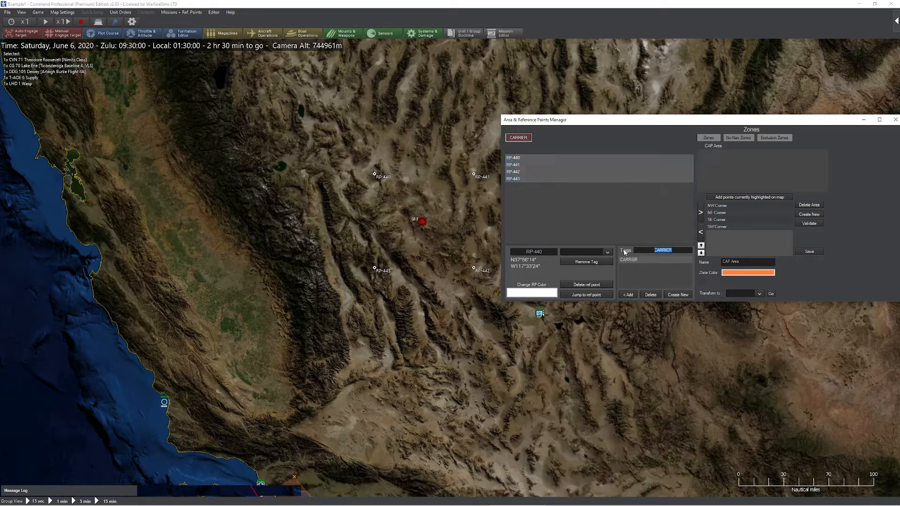
{"action": "type", "text": "SAM AREA"}
{"action": "left_click", "coordinate": [626, 294]}
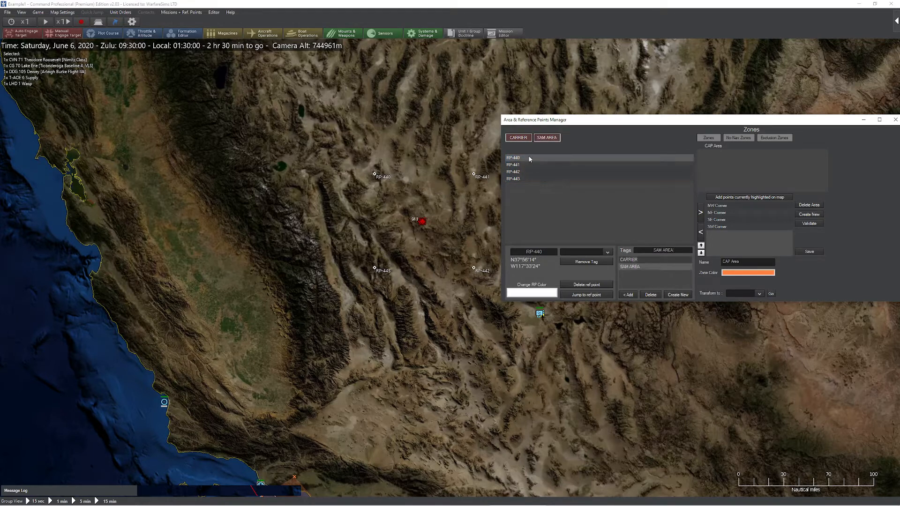
Assign the SAM AREA tag to RP-440 and toggle the CARRIER and SAM AREA filters to check the tagging
{"action": "left_click", "coordinate": [546, 138]}
{"action": "left_click", "coordinate": [517, 180], "text": "shift"}
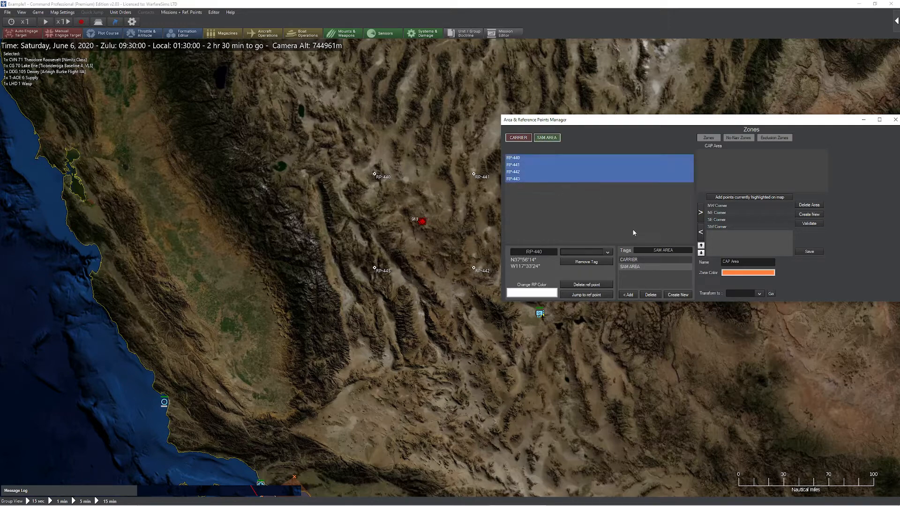
{"action": "left_click", "coordinate": [628, 294]}
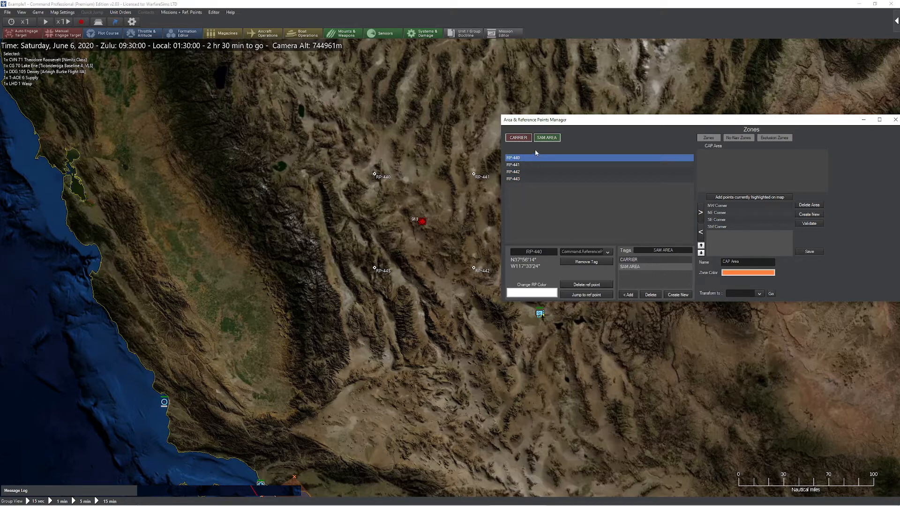
{"action": "left_click", "coordinate": [525, 138]}
{"action": "left_click", "coordinate": [526, 139]}
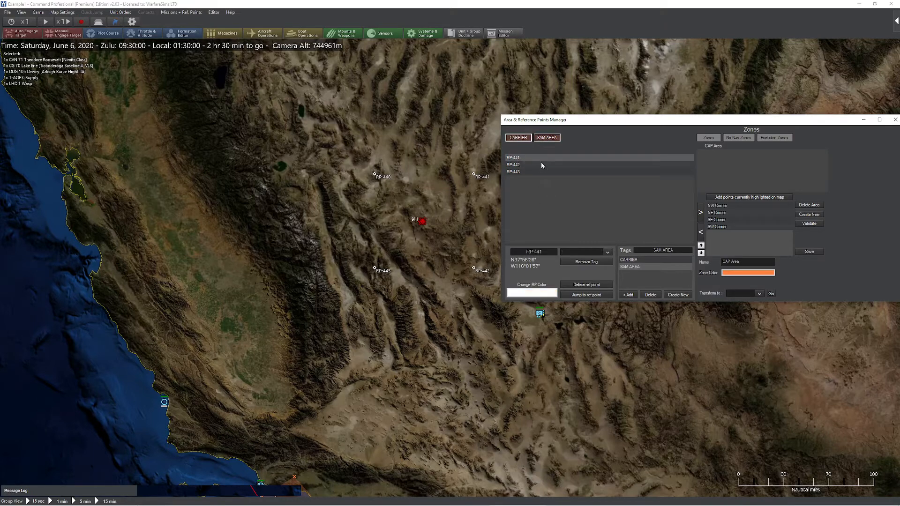
{"action": "left_click", "coordinate": [547, 137]}
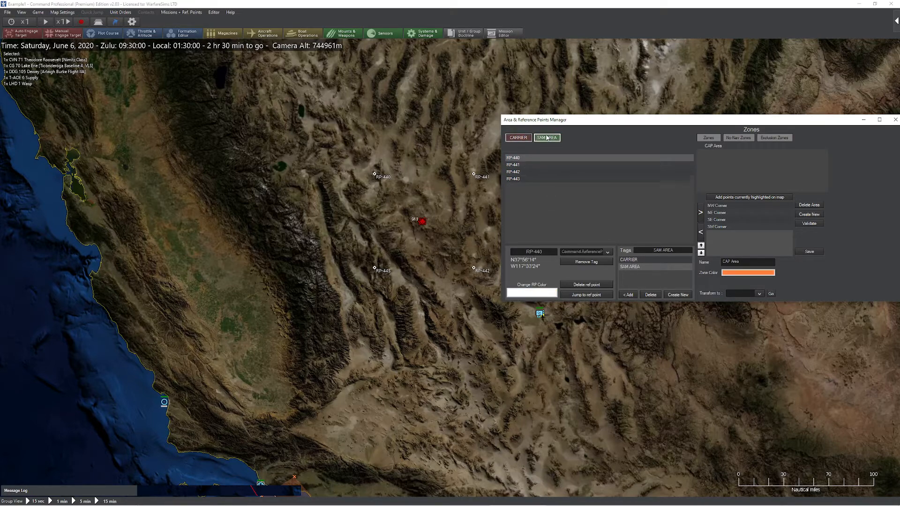
Assign the SAM AREA tag to RP-441, RP-442 and RP-443 and filter the reference points by that tag
{"action": "left_click", "coordinate": [547, 138]}
{"action": "left_click_drag", "start_coordinate": [527, 159], "coordinate": [518, 174]}
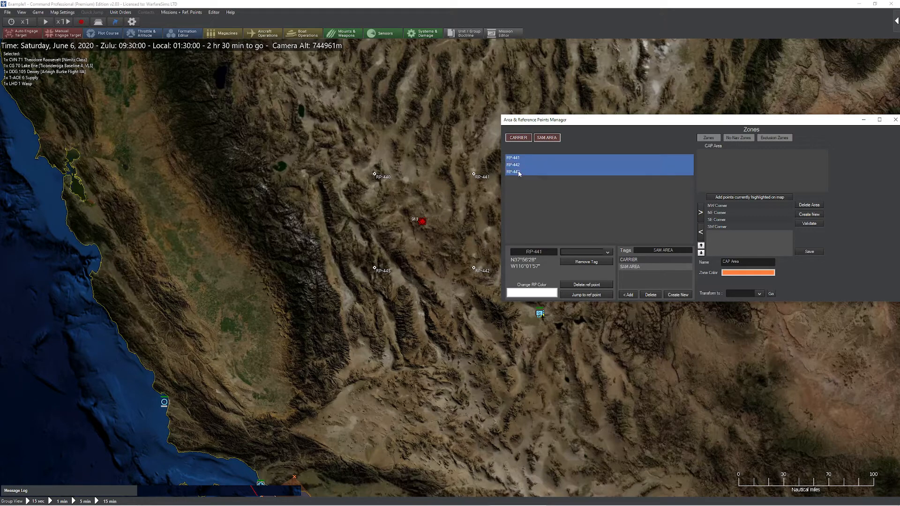
{"action": "left_click", "coordinate": [628, 296]}
{"action": "left_click", "coordinate": [629, 295]}
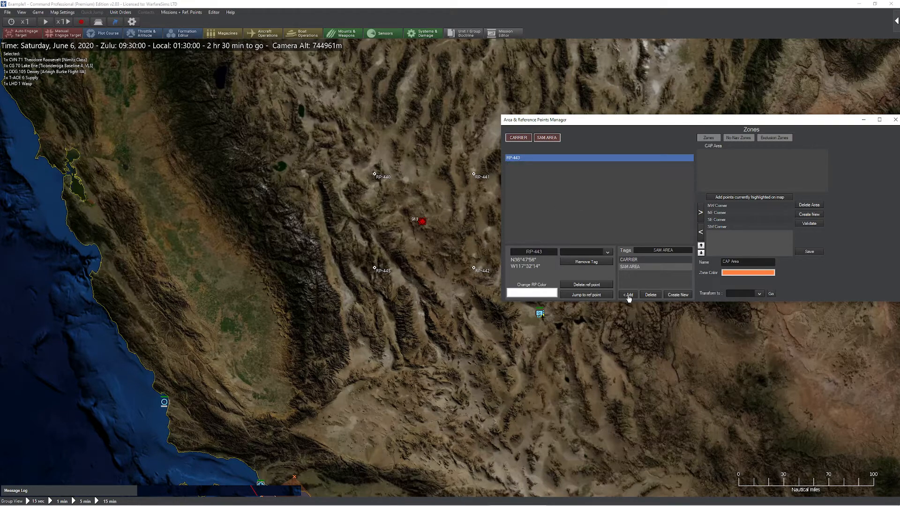
{"action": "left_click", "coordinate": [545, 138]}
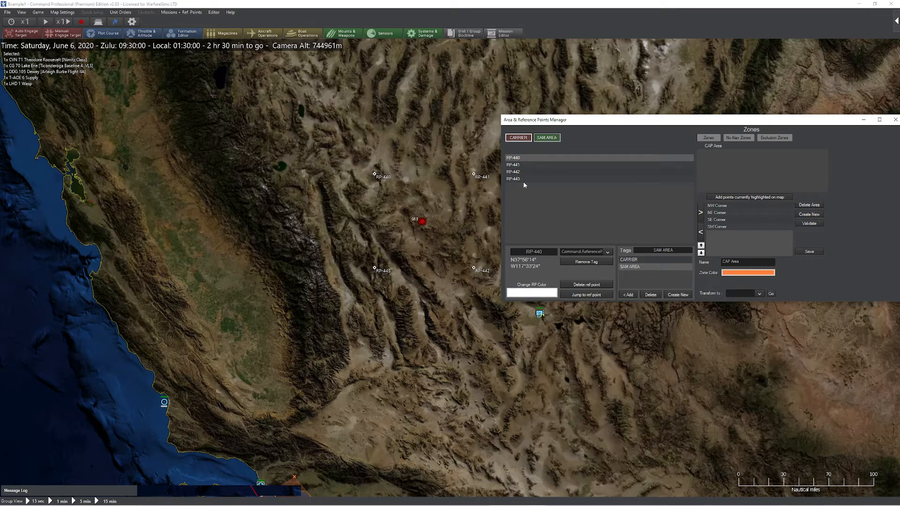
Create a new zone alongside CAP Area and select the new entry in the zone list
{"action": "left_click_drag", "start_coordinate": [432, 154], "coordinate": [399, 154]}
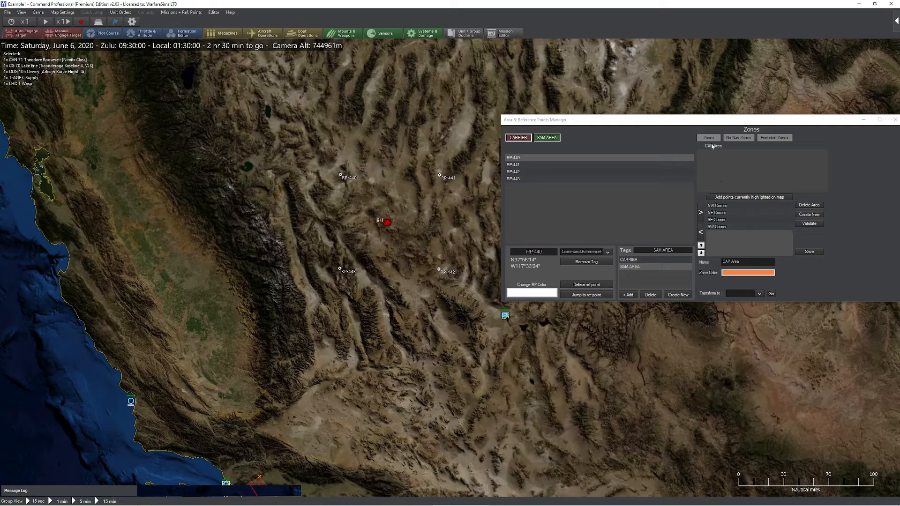
{"action": "left_click", "coordinate": [720, 205]}
{"action": "left_click", "coordinate": [725, 229], "text": "shift"}
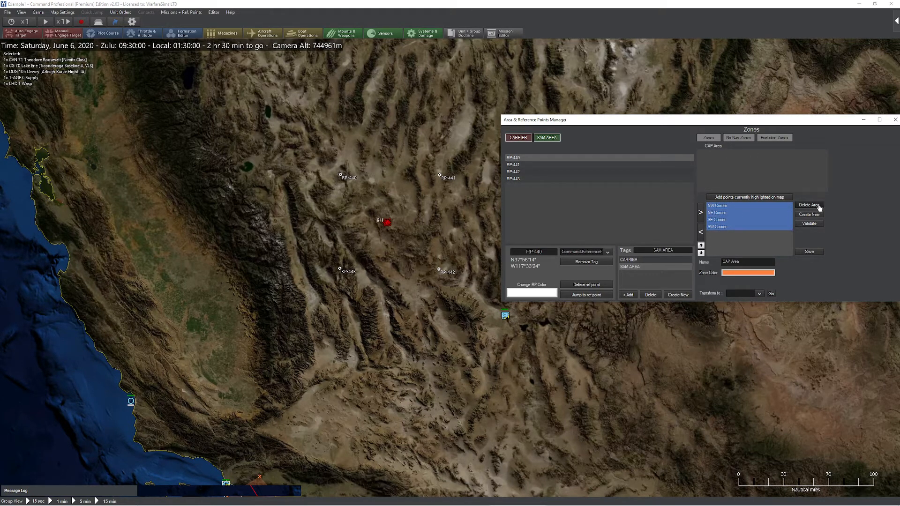
{"action": "left_click", "coordinate": [809, 214]}
{"action": "left_click", "coordinate": [717, 147]}
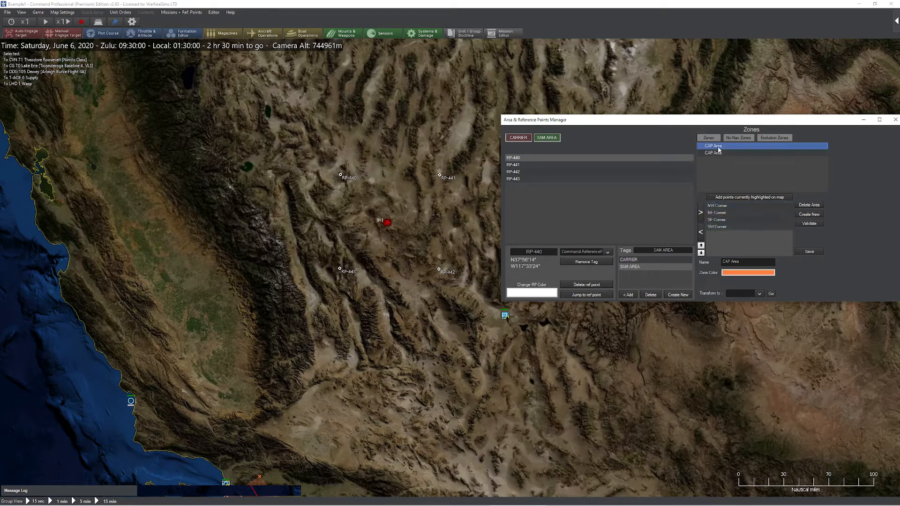
{"action": "left_click", "coordinate": [719, 153]}
Name the new zone "SAM AREA" and set its zone colour to red
{"action": "left_click_drag", "start_coordinate": [740, 262], "coordinate": [718, 261]}
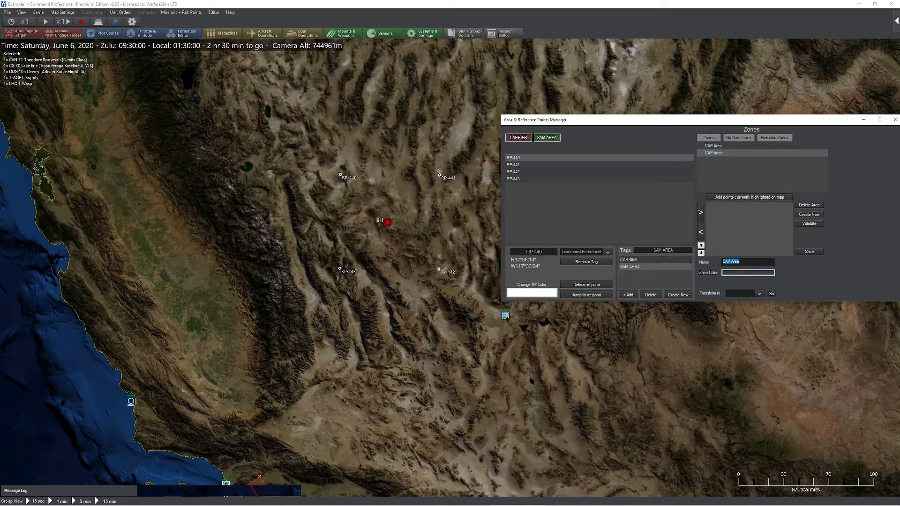
{"action": "type", "text": "SAM AREA"}
{"action": "left_click", "coordinate": [748, 272]}
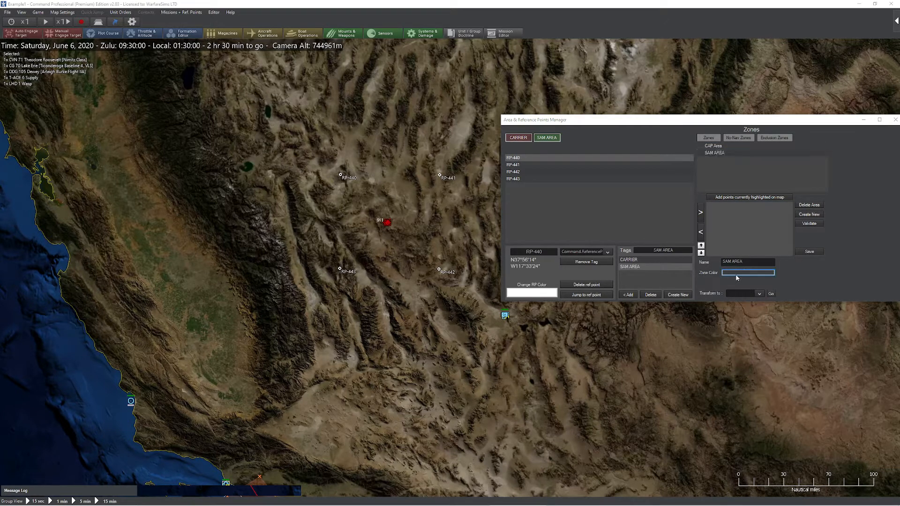
{"action": "left_click", "coordinate": [418, 159]}
{"action": "left_click", "coordinate": [424, 238]}
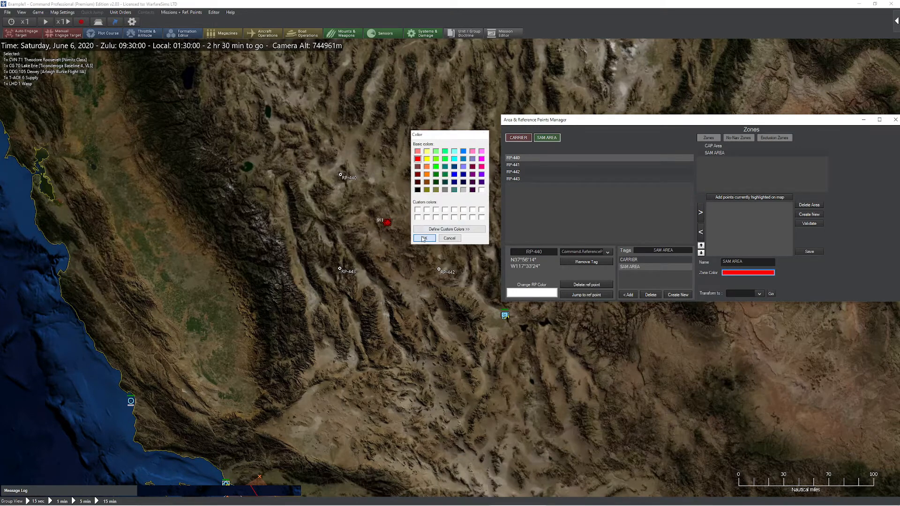
Add RP-440, RP-441, RP-442 and RP-443 one after another as points of the SAM AREA zone
{"action": "left_click", "coordinate": [520, 180], "text": "shift"}
{"action": "left_click", "coordinate": [699, 212]}
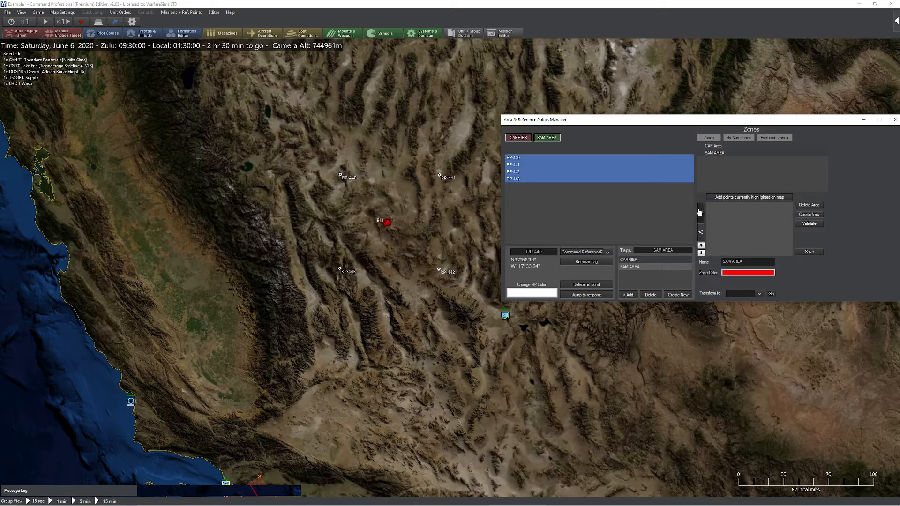
{"action": "left_click", "coordinate": [525, 165]}
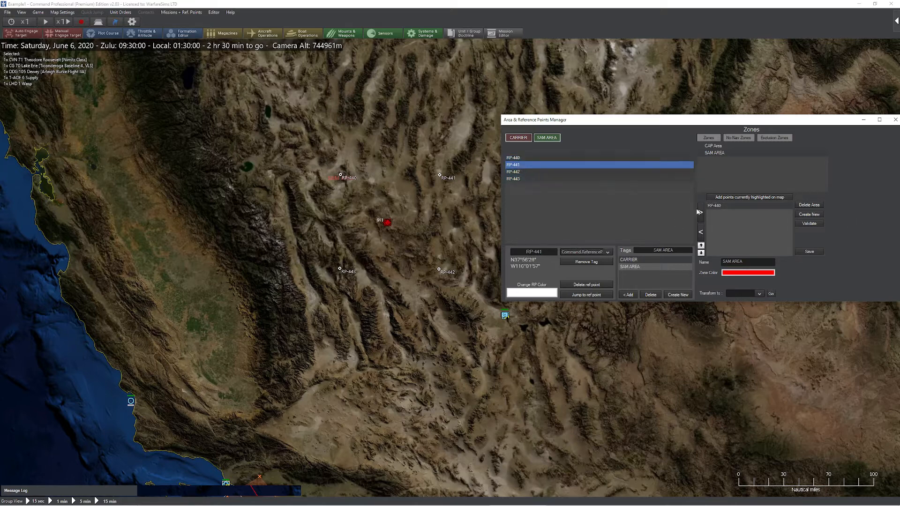
{"action": "left_click", "coordinate": [699, 212]}
{"action": "left_click", "coordinate": [539, 171]}
{"action": "left_click", "coordinate": [700, 212]}
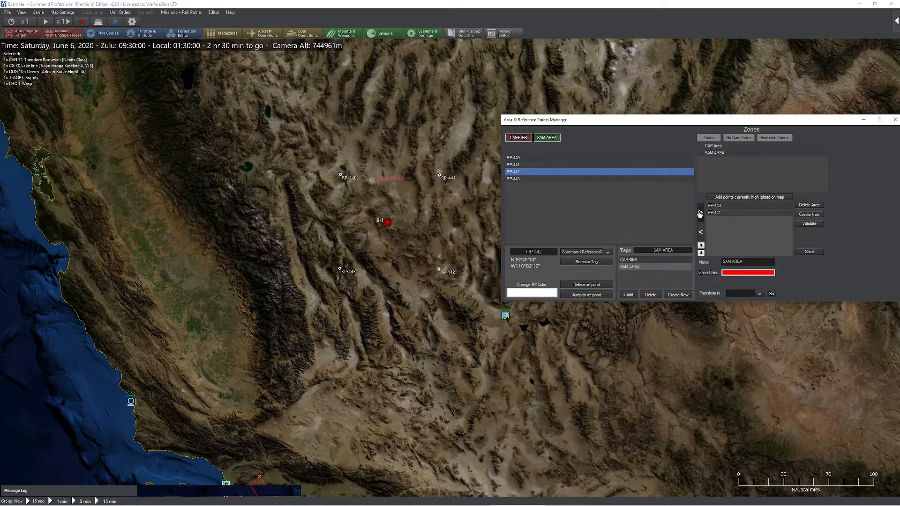
{"action": "left_click", "coordinate": [552, 179]}
{"action": "left_click", "coordinate": [700, 212]}
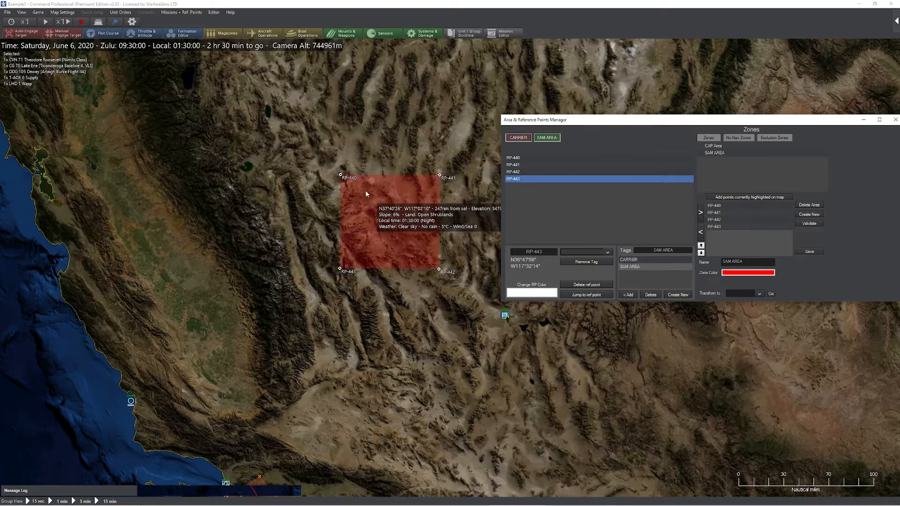
Examine the SAM AREA zone on the map and view the exclusion zone and no-nav zone settings
{"action": "left_click_drag", "start_coordinate": [300, 334], "coordinate": [301, 223]}
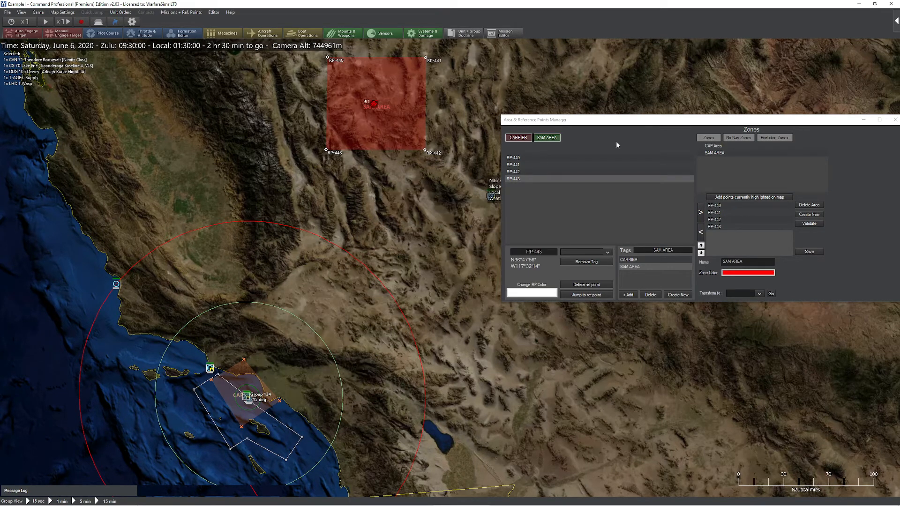
{"action": "left_click_drag", "start_coordinate": [609, 120], "coordinate": [403, 174]}
{"action": "left_click", "coordinate": [522, 206]}
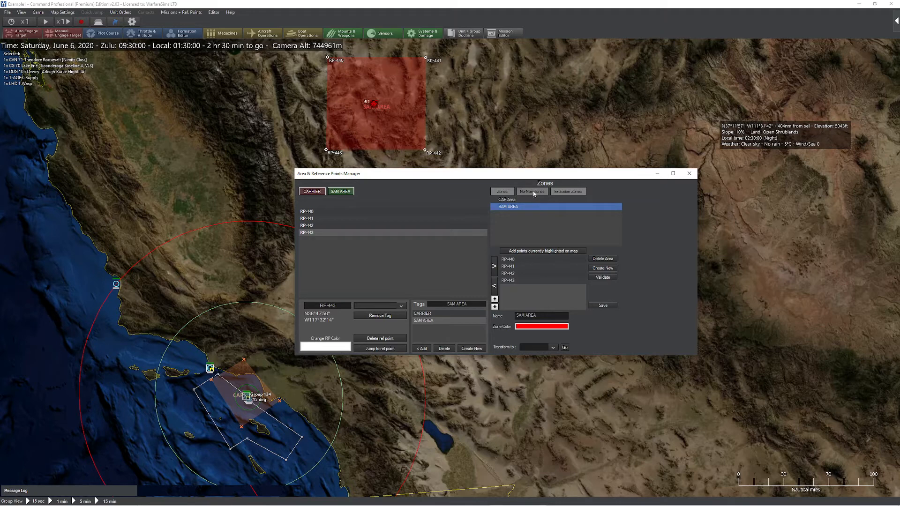
{"action": "left_click", "coordinate": [566, 192]}
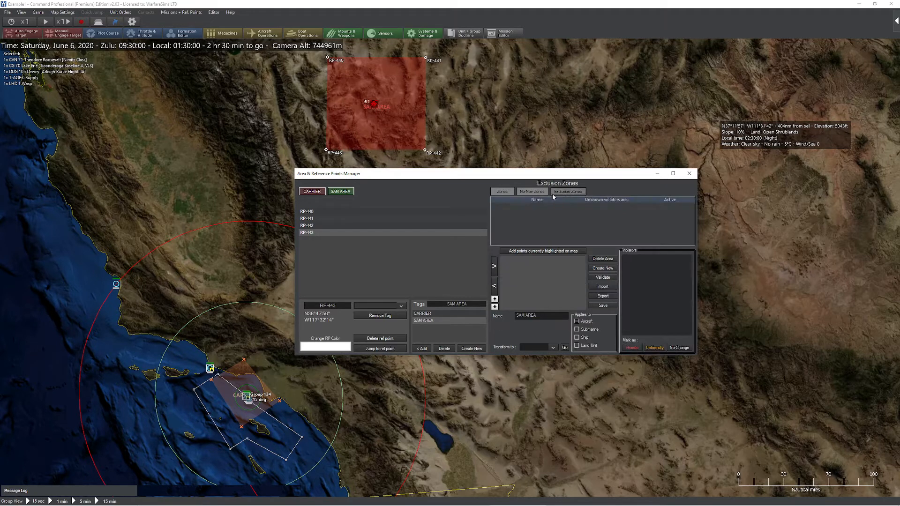
{"action": "left_click", "coordinate": [532, 192]}
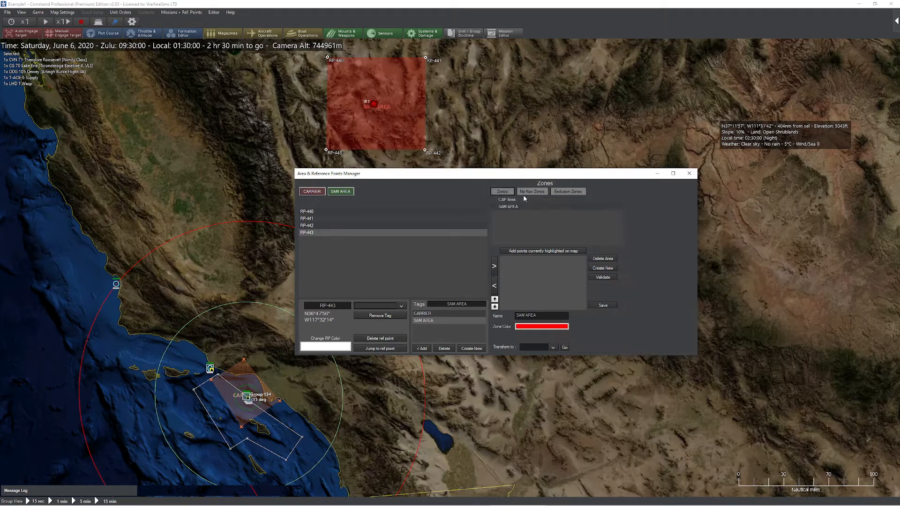
{"action": "left_click_drag", "start_coordinate": [570, 175], "coordinate": [624, 179]}
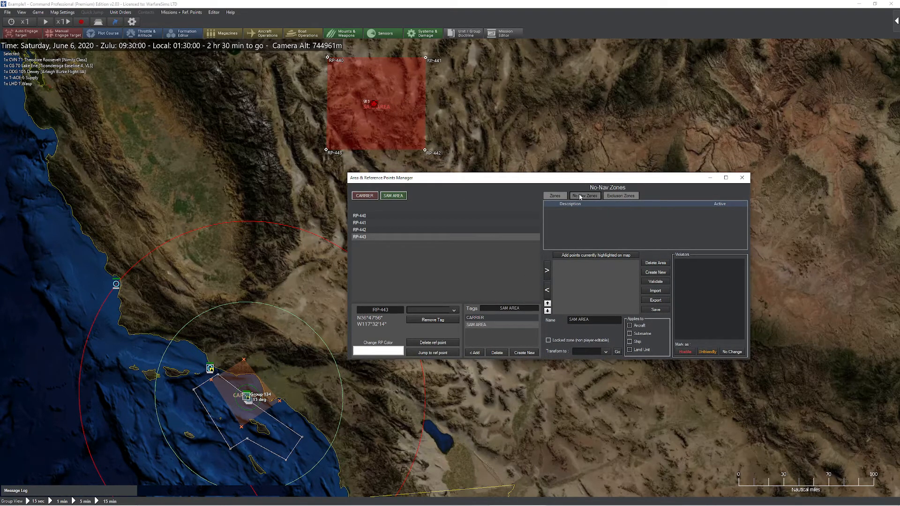
Try out a no-nav zone built from RP-440 to RP-443 and delete it again
{"action": "left_click_drag", "start_coordinate": [359, 215], "coordinate": [369, 237]}
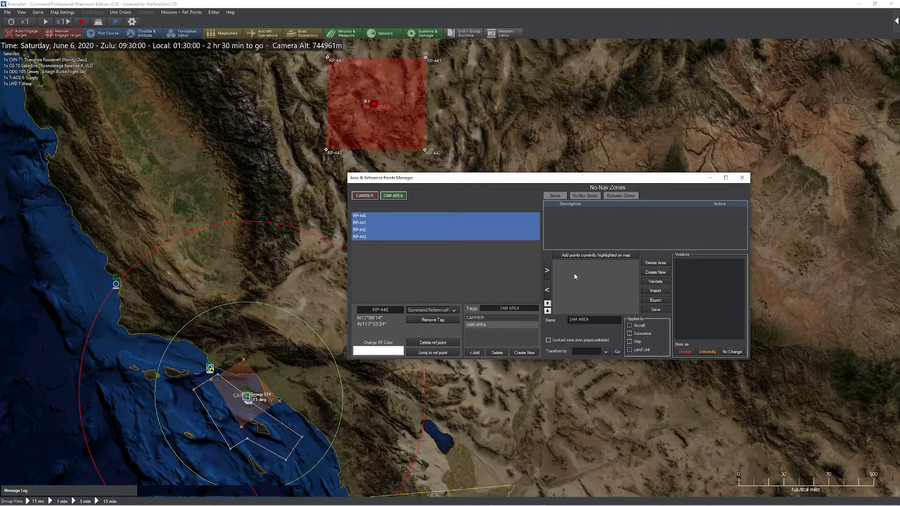
{"action": "left_click", "coordinate": [547, 271]}
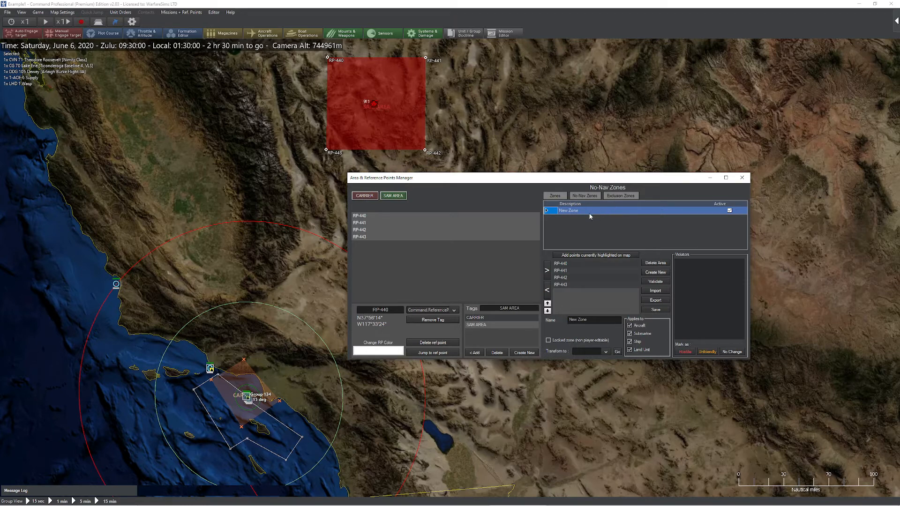
{"action": "left_click", "coordinate": [655, 263]}
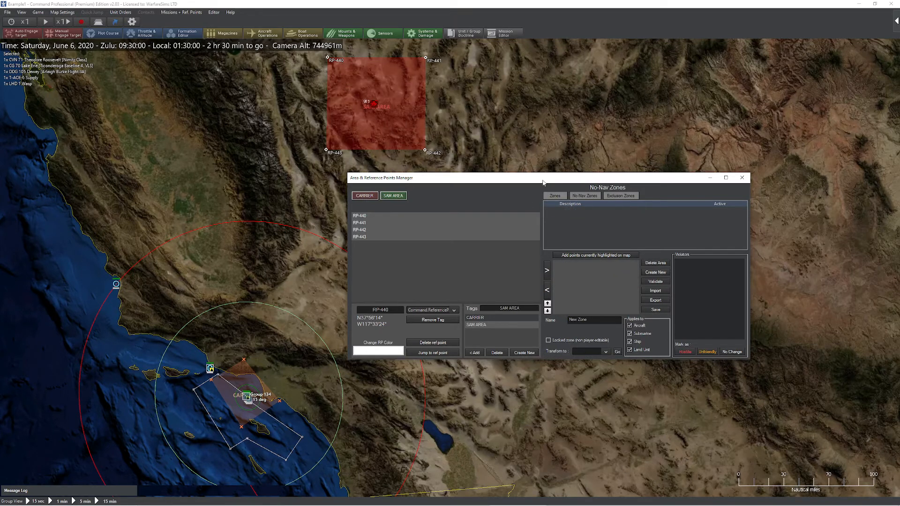
Examine the SAM AREA and CAP Area zones on the map, around the inland contact and the carrier group
{"action": "left_click", "coordinate": [556, 196]}
{"action": "left_click", "coordinate": [564, 212]}
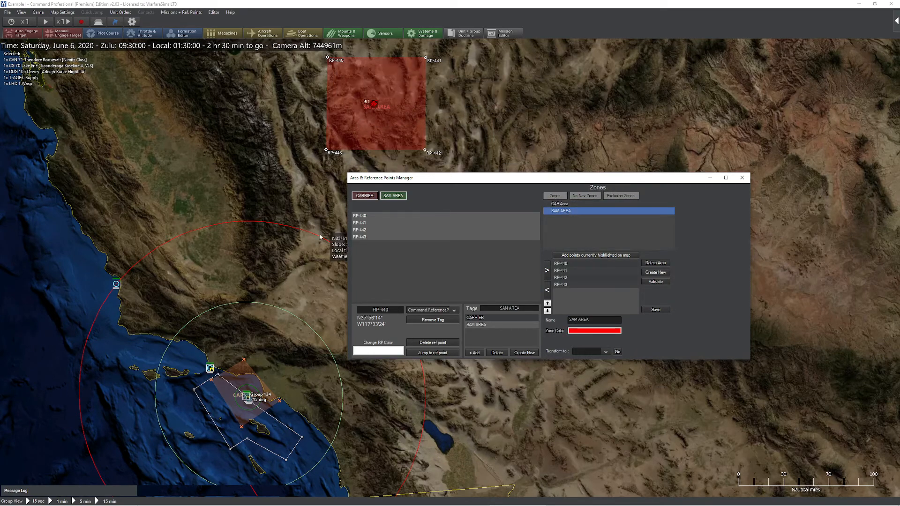
{"action": "left_click_drag", "start_coordinate": [310, 254], "coordinate": [268, 160]}
{"action": "left_click", "coordinate": [576, 204]}
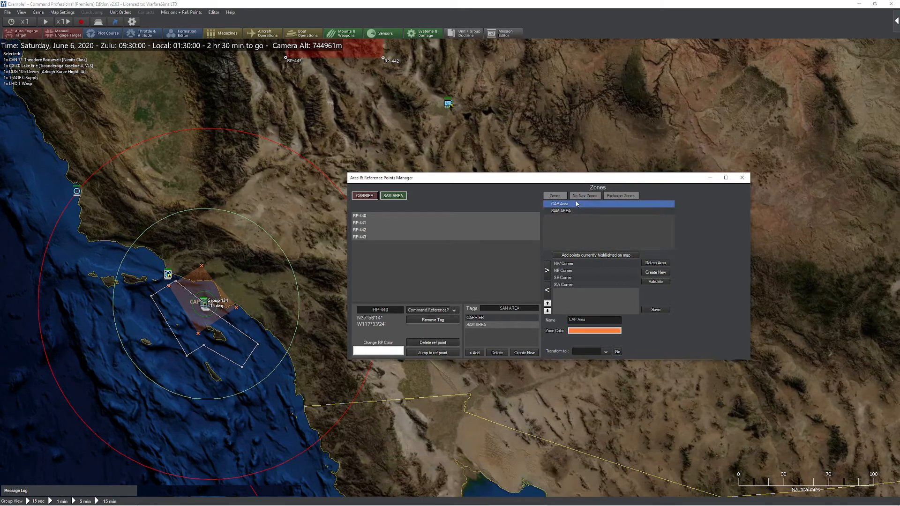
{"action": "left_click_drag", "start_coordinate": [294, 160], "coordinate": [222, 185]}
{"action": "scroll", "coordinate": [222, 186], "scroll_direction": "down", "scroll_amount": 3}
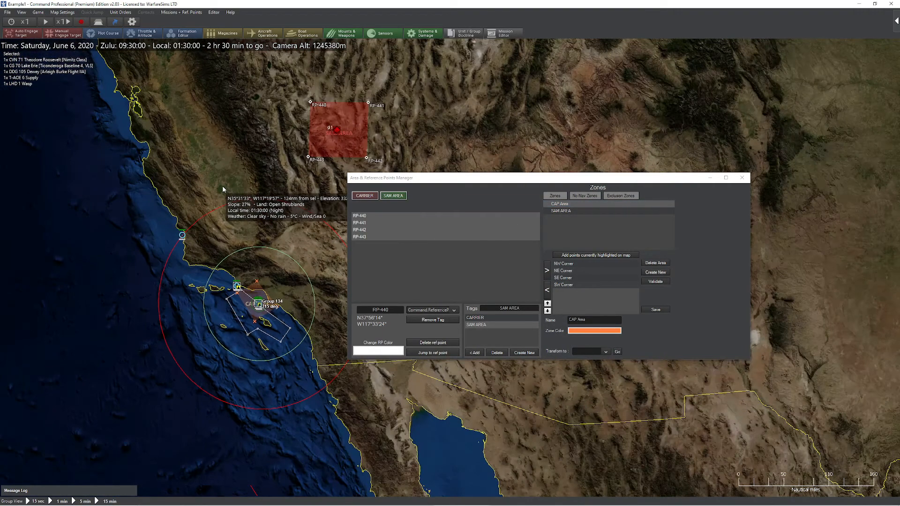
{"action": "left_click", "coordinate": [337, 130]}
{"action": "left_click_drag", "start_coordinate": [192, 262], "coordinate": [310, 370]}
{"action": "scroll", "coordinate": [330, 295], "scroll_direction": "up", "scroll_amount": 3}
{"action": "left_click_drag", "start_coordinate": [330, 295], "coordinate": [416, 278]}
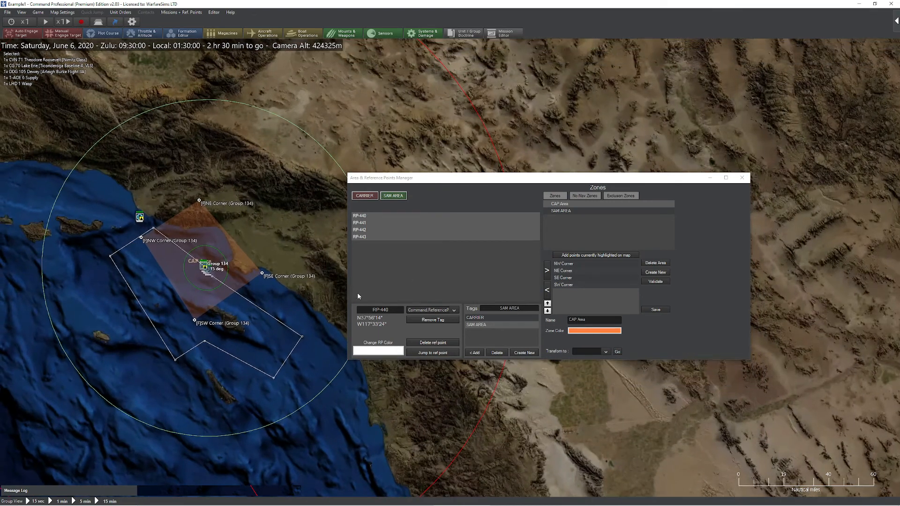
Create an exclusion zone and add the highlighted carrier group points NW, NE, SW and SE Corner to it
{"action": "left_click", "coordinate": [614, 198]}
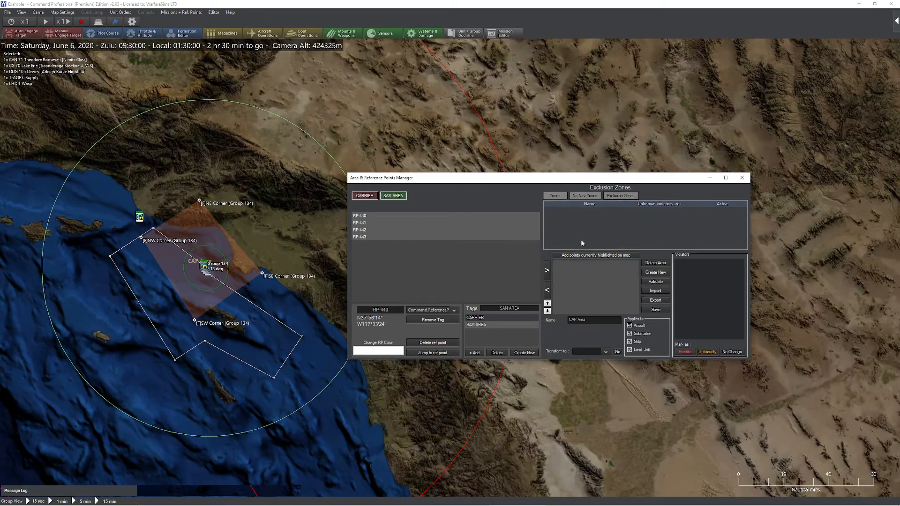
{"action": "left_click", "coordinate": [649, 272]}
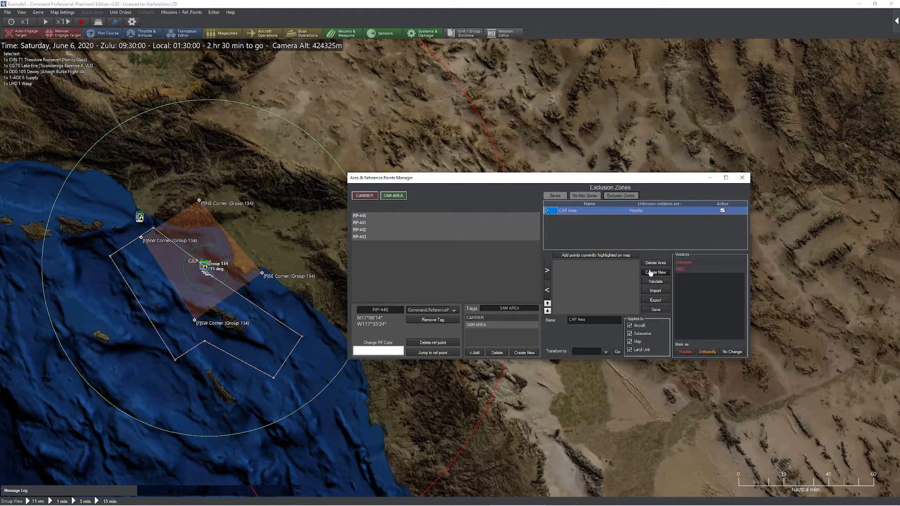
{"action": "left_click", "coordinate": [596, 255]}
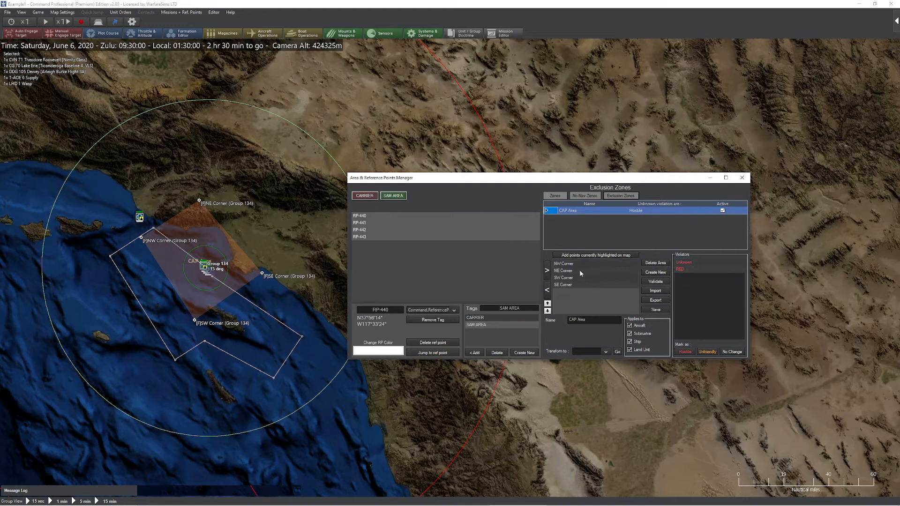
{"action": "left_click", "coordinate": [579, 270]}
{"action": "left_click", "coordinate": [582, 284]}
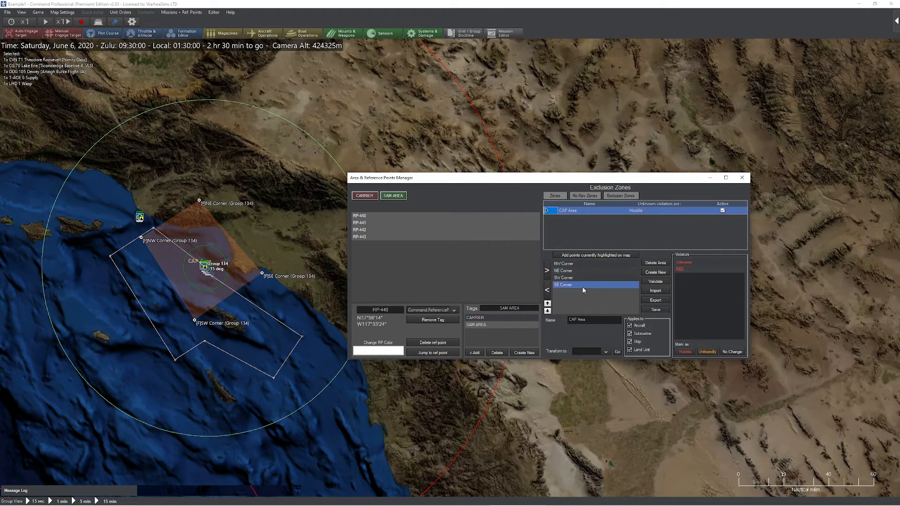
{"action": "left_click", "coordinate": [693, 276]}
{"action": "left_click", "coordinate": [692, 264]}
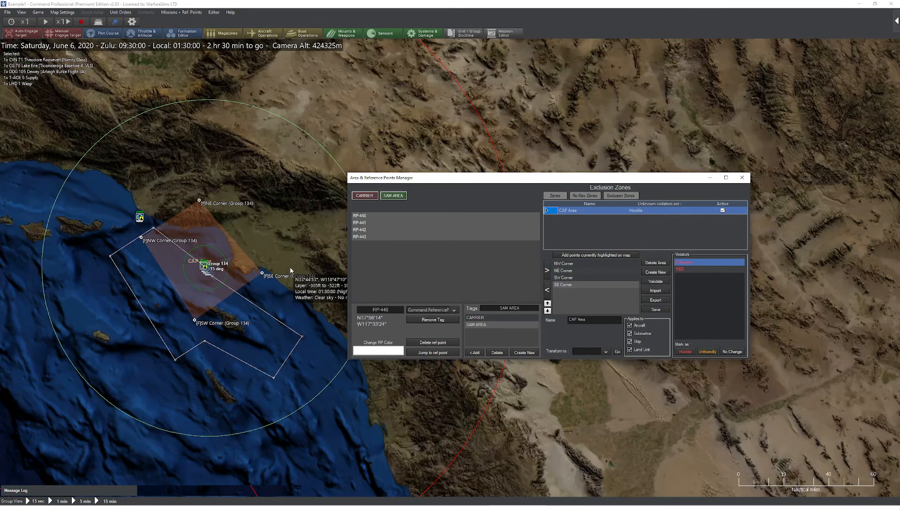
Rename the exclusion zone around the carrier group as "Attack all who enter"
{"action": "scroll", "coordinate": [290, 271], "scroll_direction": "up", "scroll_amount": 3}
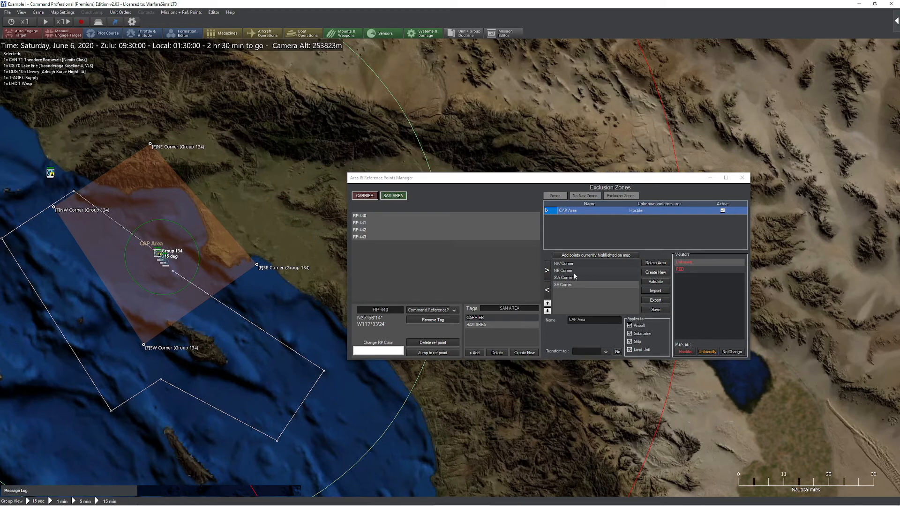
{"action": "left_click_drag", "start_coordinate": [596, 320], "coordinate": [569, 319]}
{"action": "type", "text": "Att"}
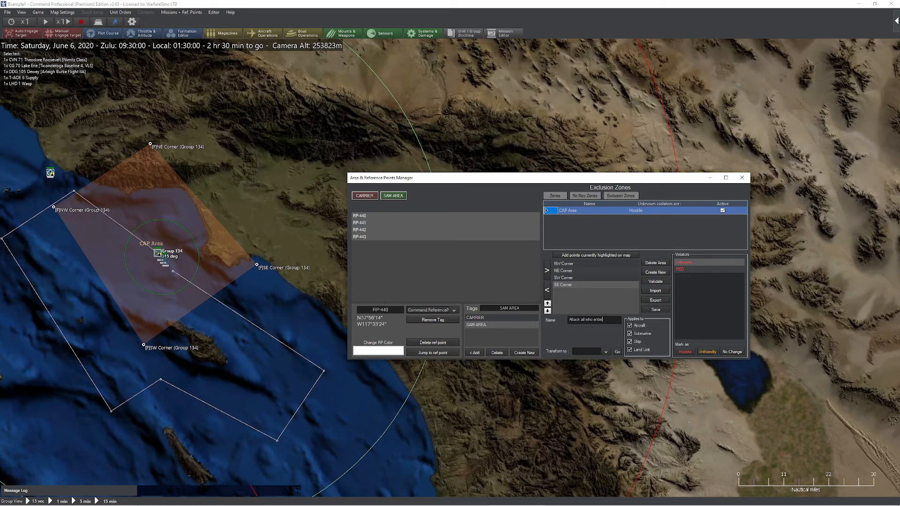
{"action": "type", "text": "ack all who enter"}
{"action": "key", "text": "Return"}
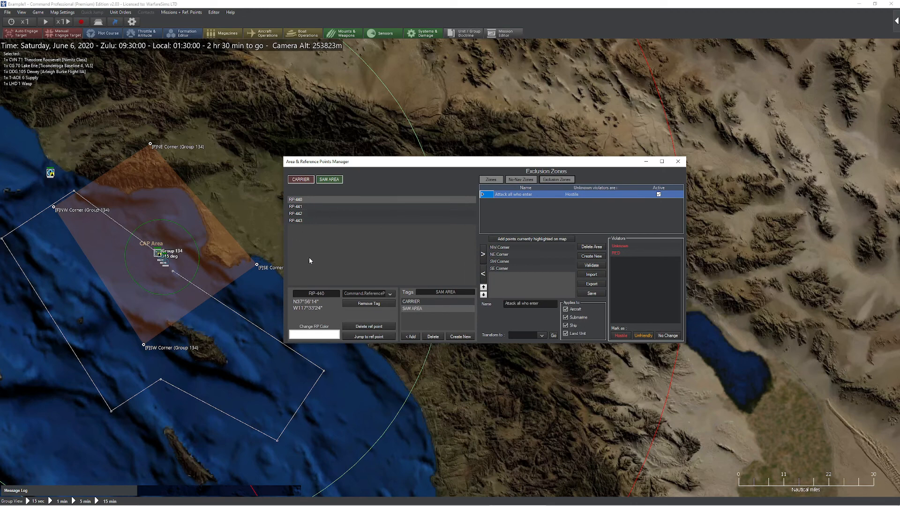
{"action": "left_click", "coordinate": [325, 181]}
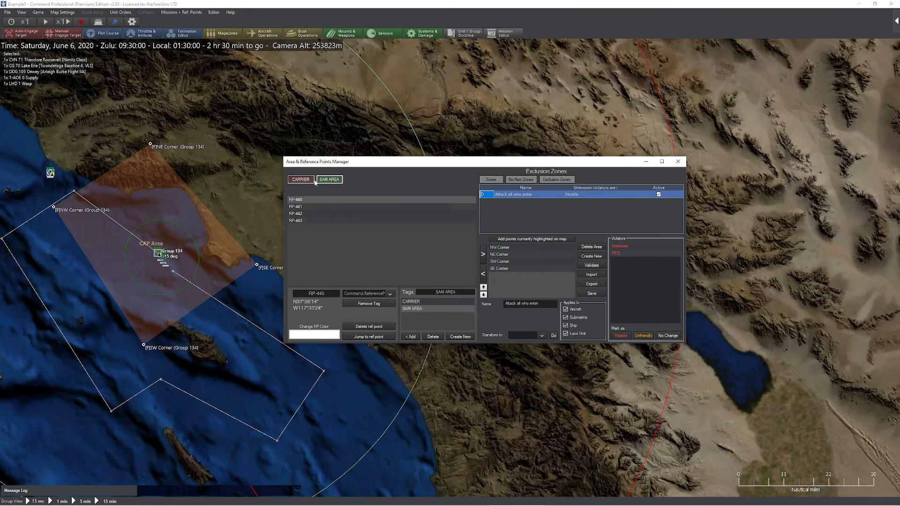